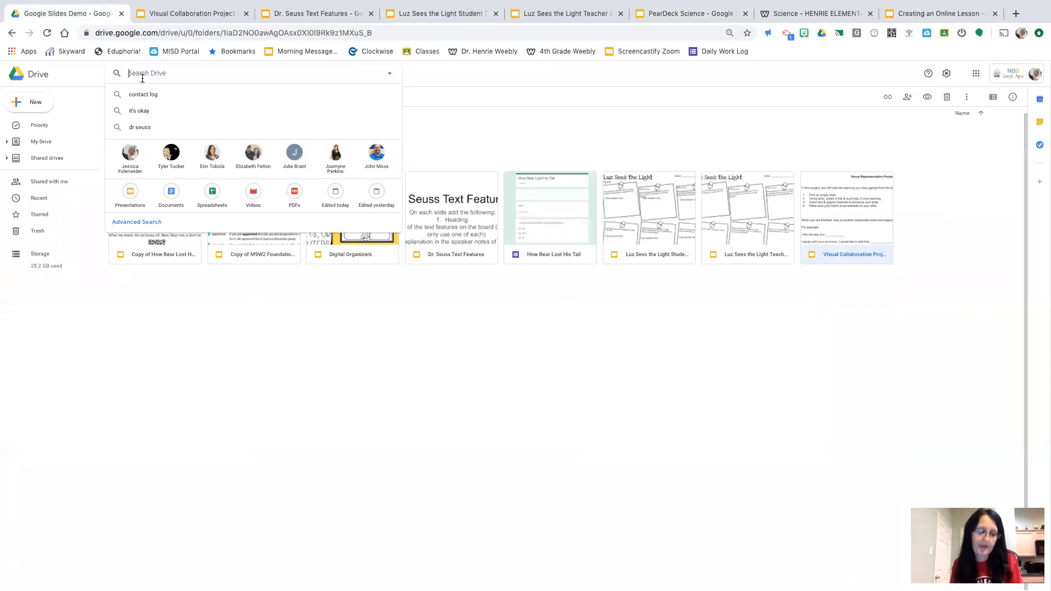
Go to forms.google.com, shrink the browser window to show the desktop, and open the "Google Forms Examples" form
click(192, 33)
text(forms.google.)
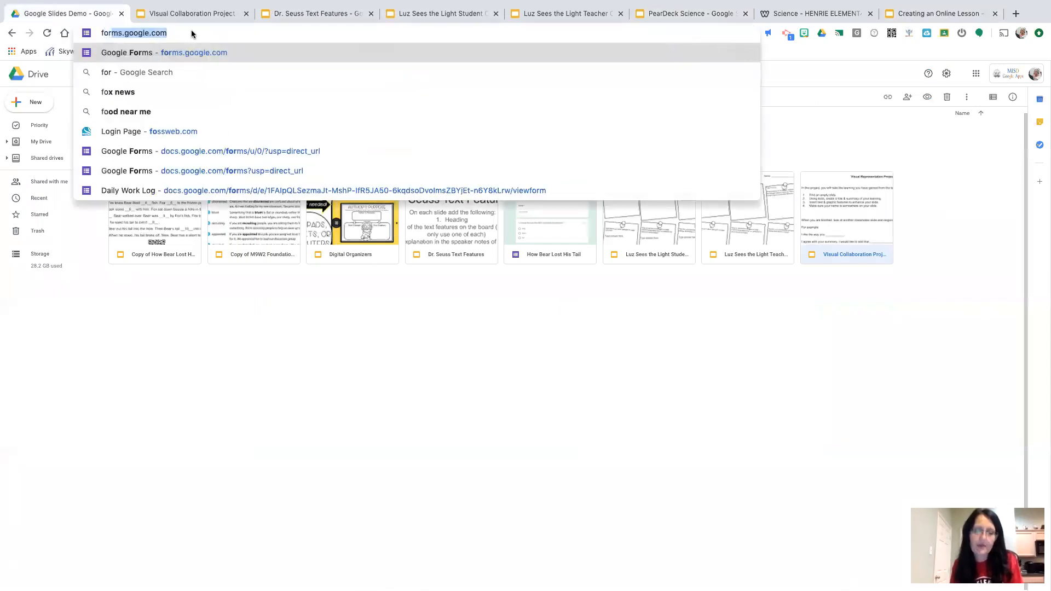
key(Return)
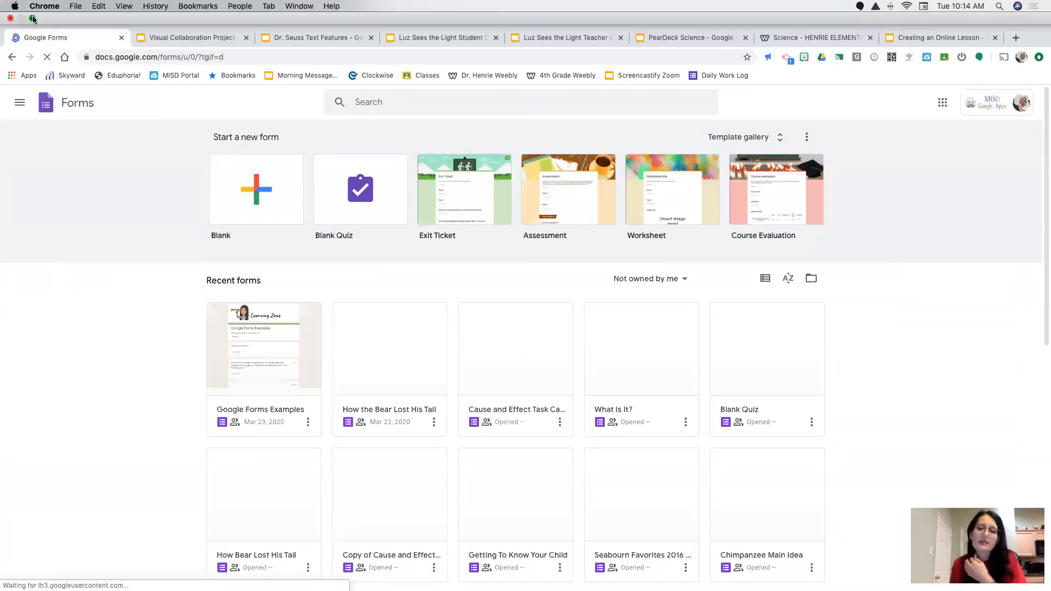
click(34, 18)
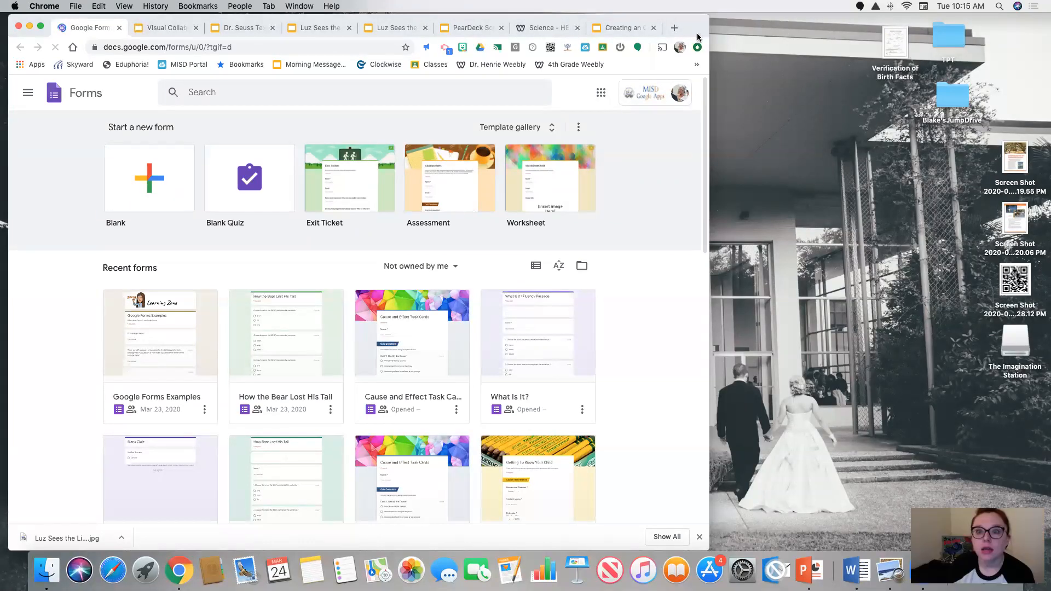
drag(707, 29, 1004, 35)
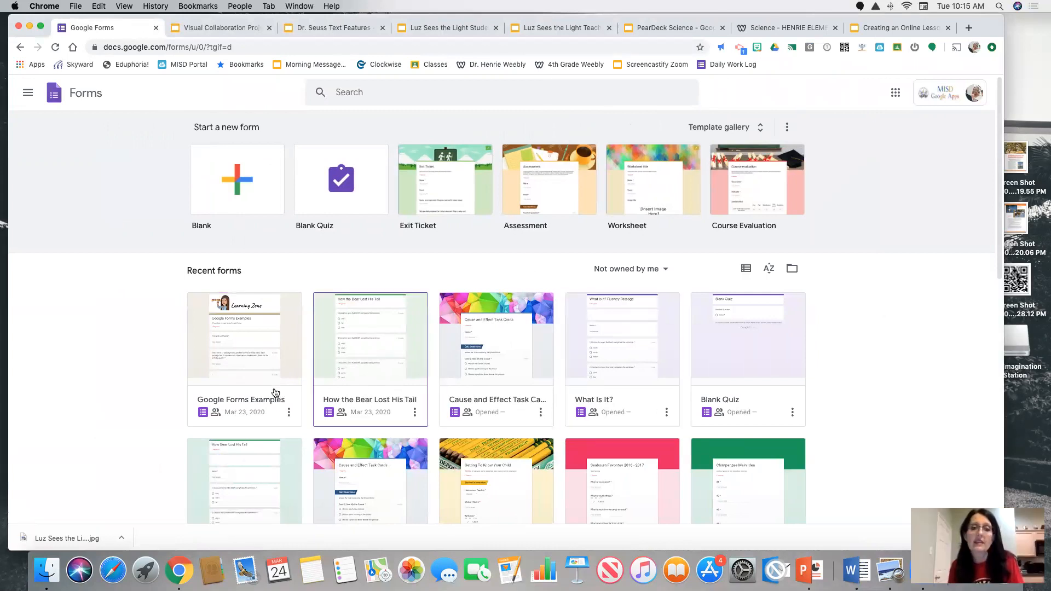
click(251, 398)
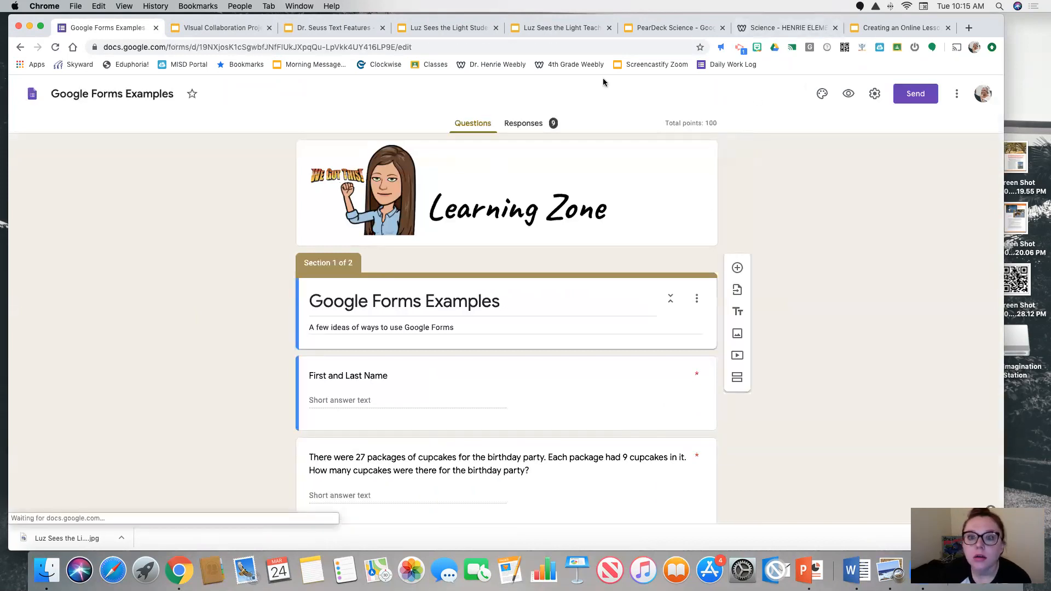
drag(798, 22, 673, 22)
click(752, 95)
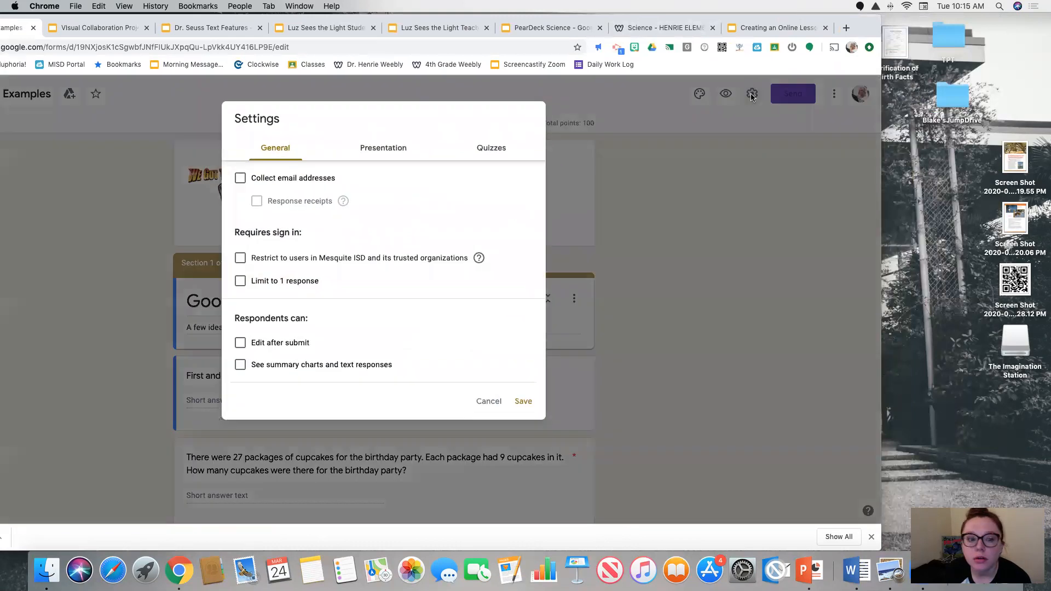
click(488, 401)
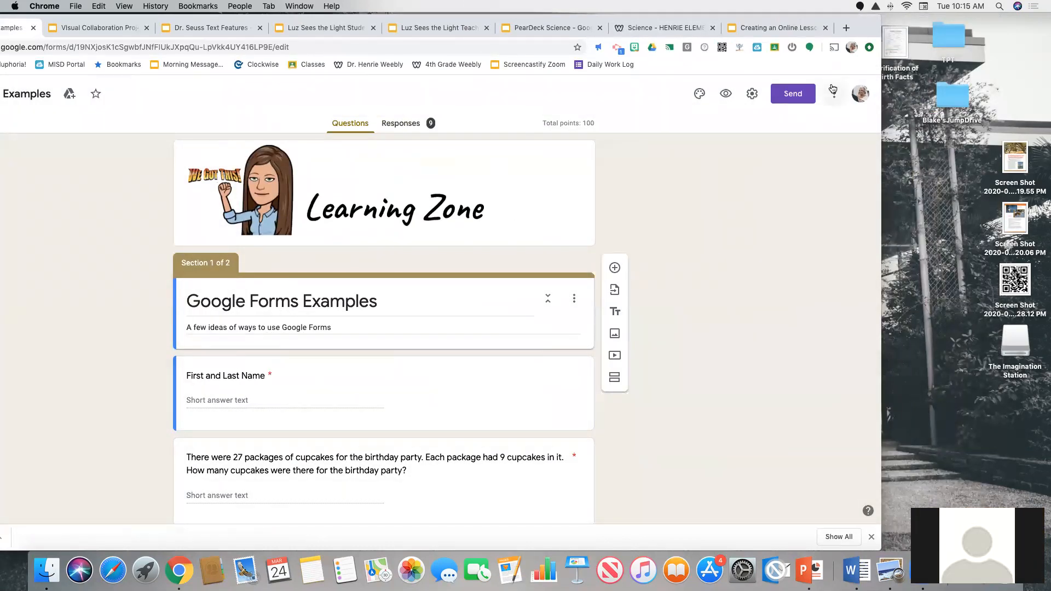
click(799, 27)
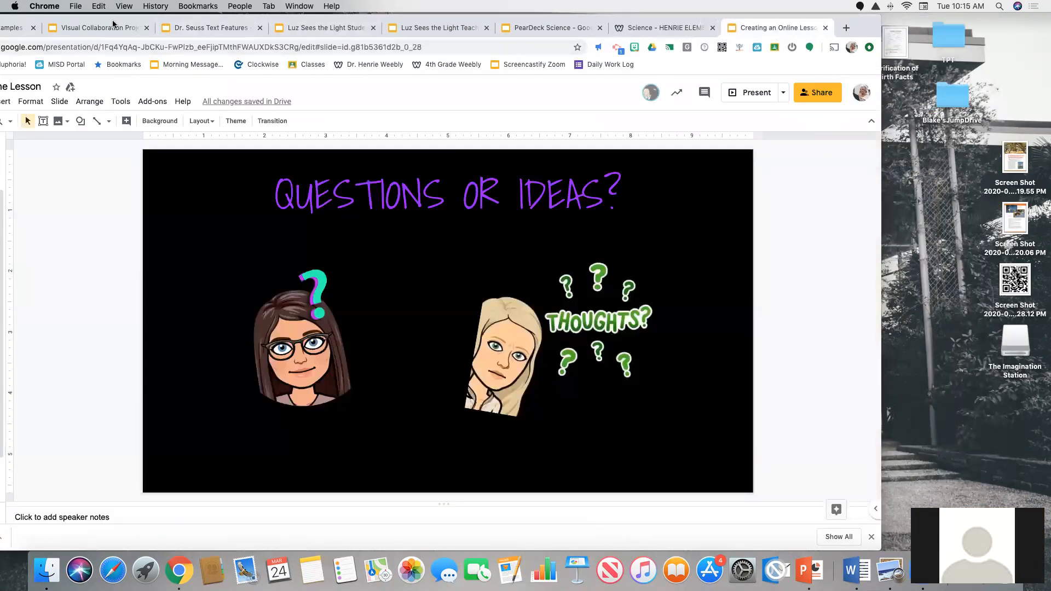
drag(259, 17, 308, 16)
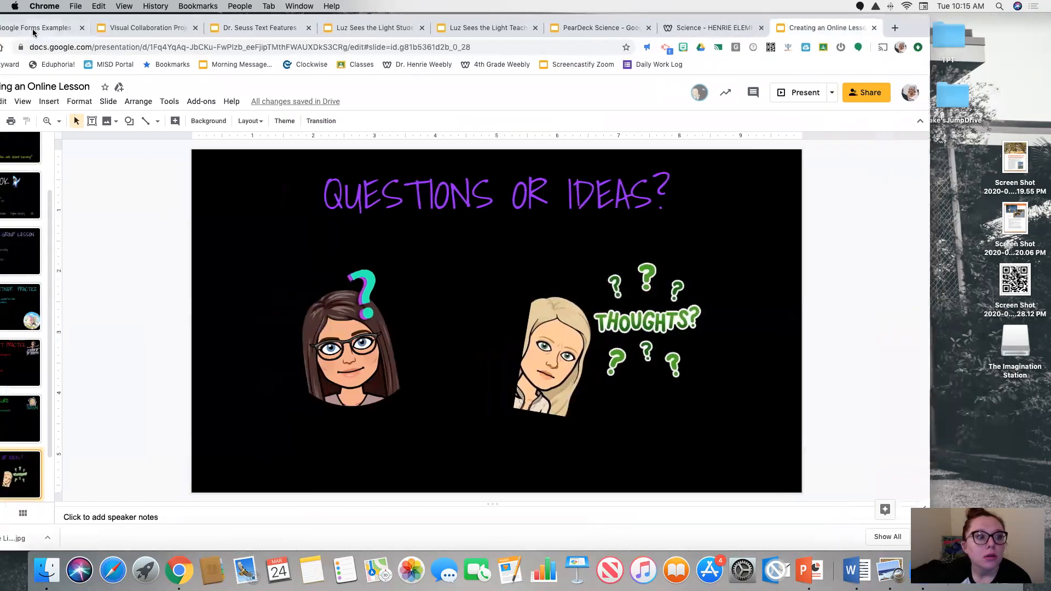
click(32, 30)
click(801, 94)
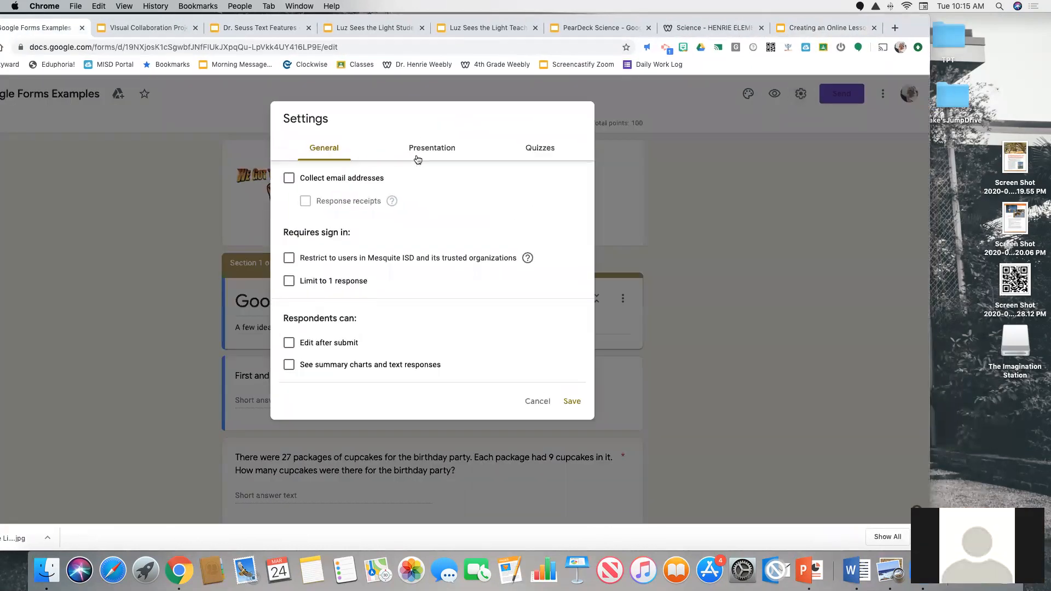
click(537, 401)
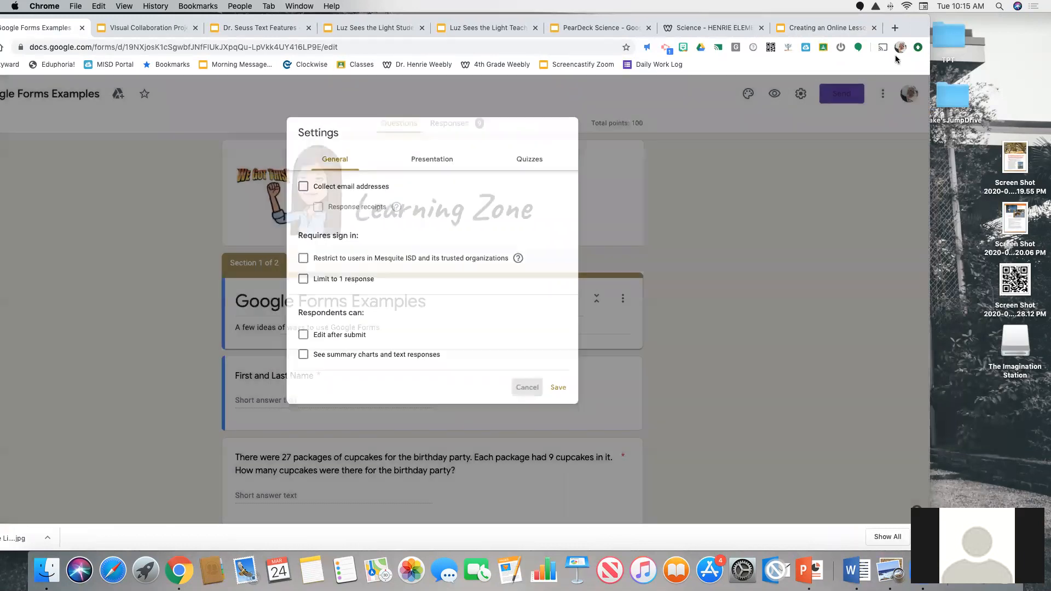
Search the form's add-on marketplace for "QR Code Generator"
click(882, 94)
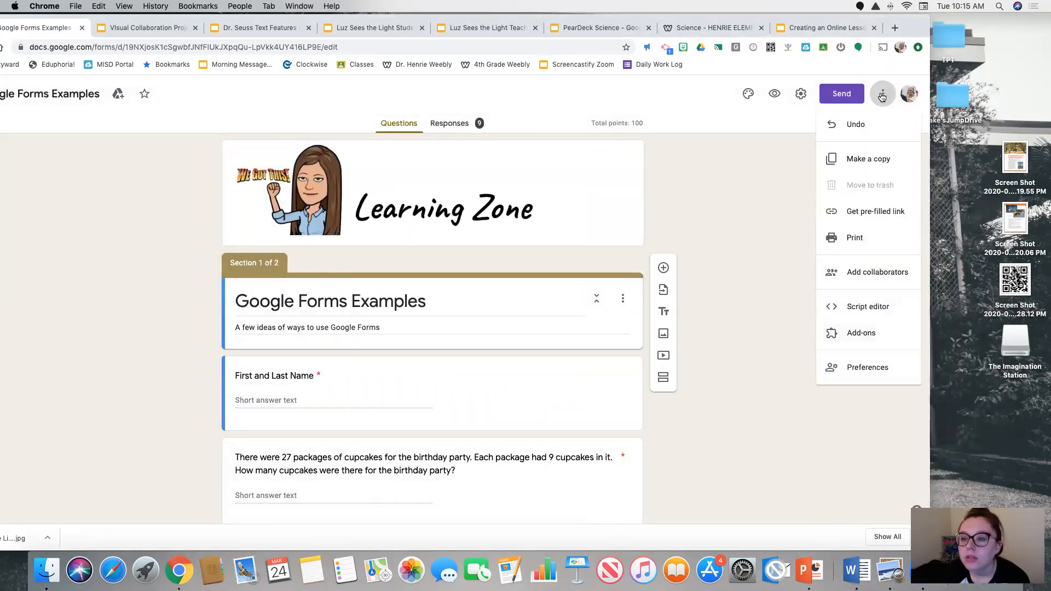
click(851, 336)
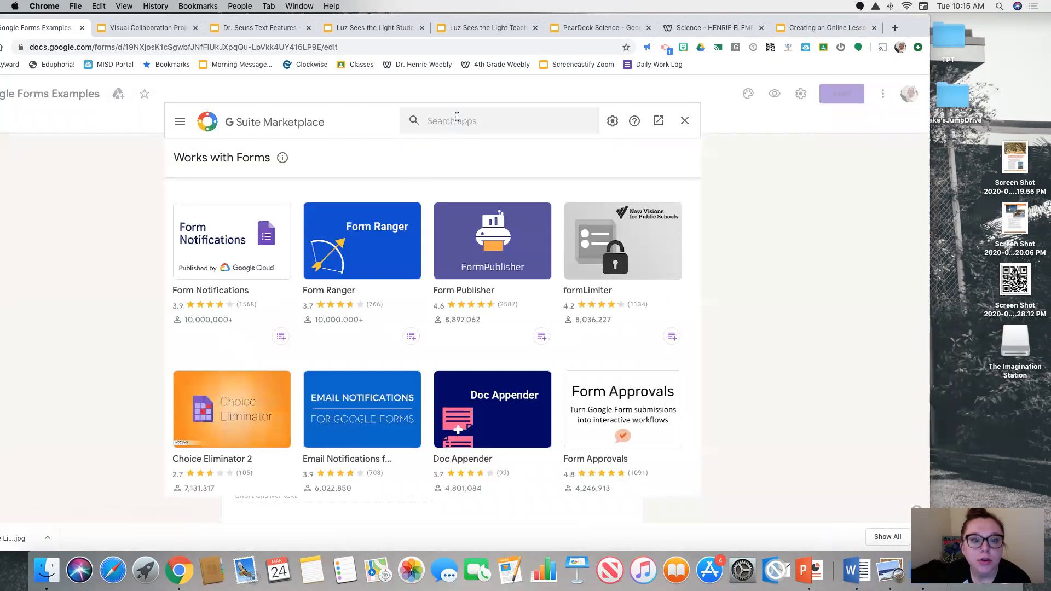
click(458, 118)
text(qr cod)
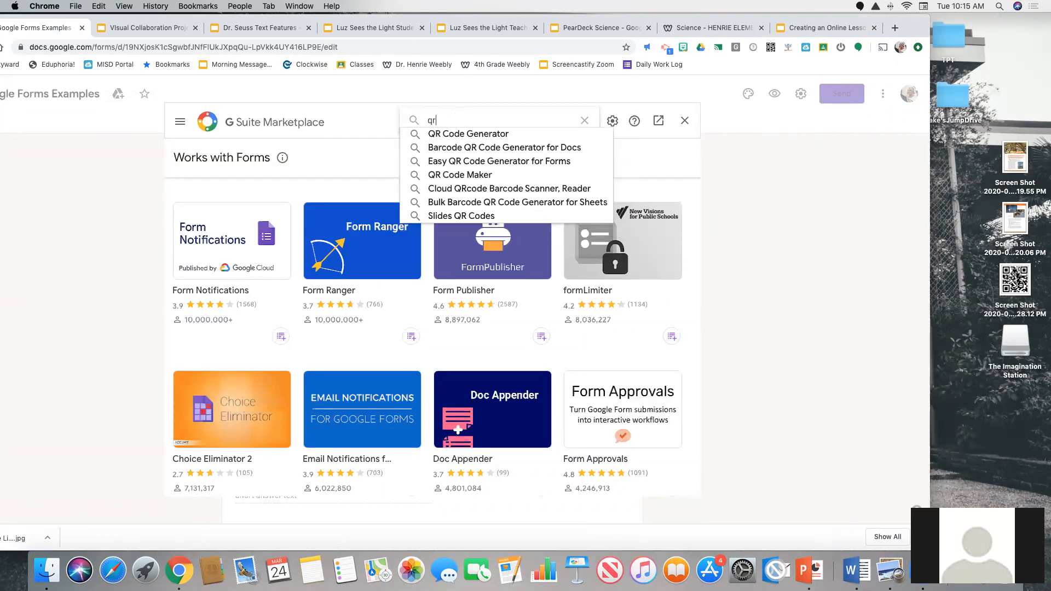
click(445, 136)
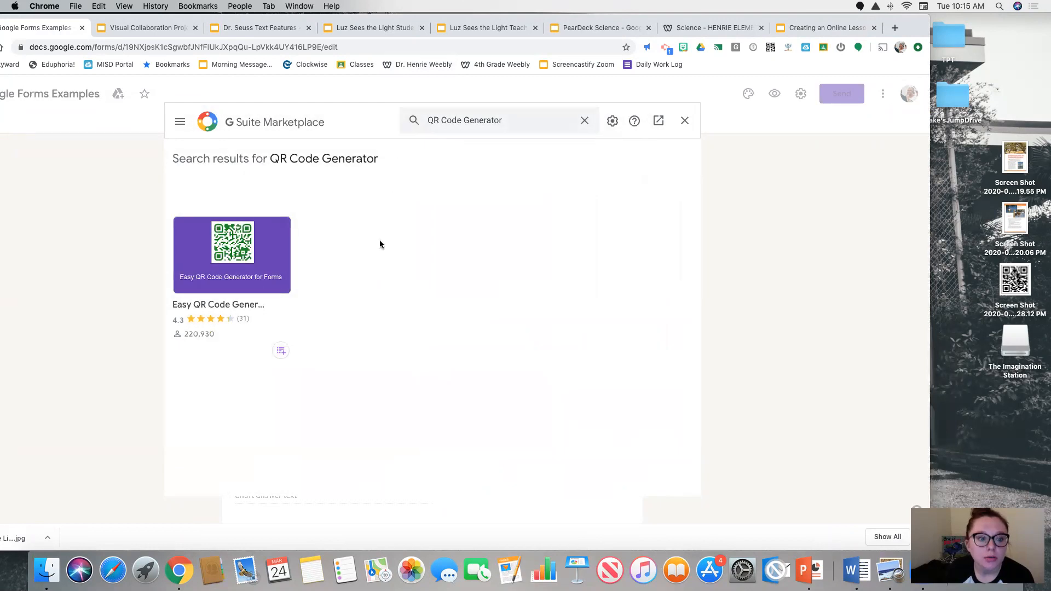
Install the Easy QR Code Generator for Forms add-on, granting it access to the school Google account, and return to the form
click(251, 270)
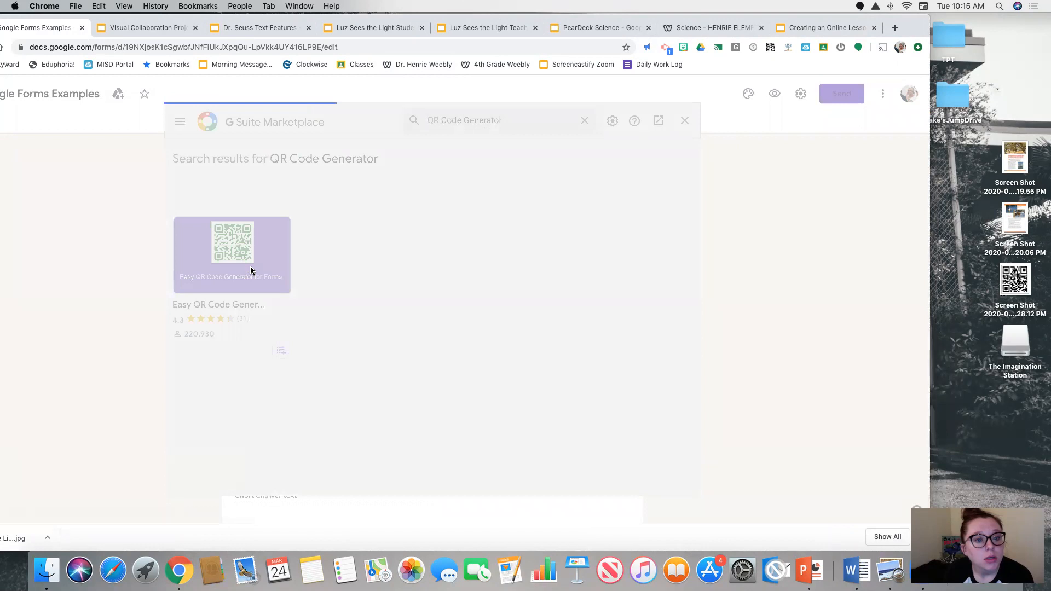
click(491, 240)
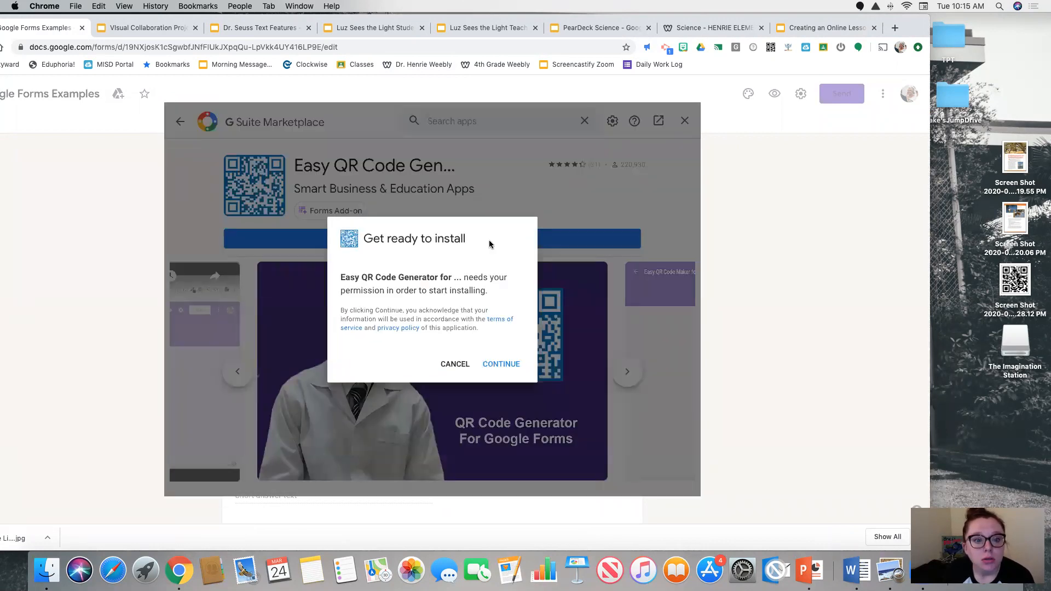
click(511, 365)
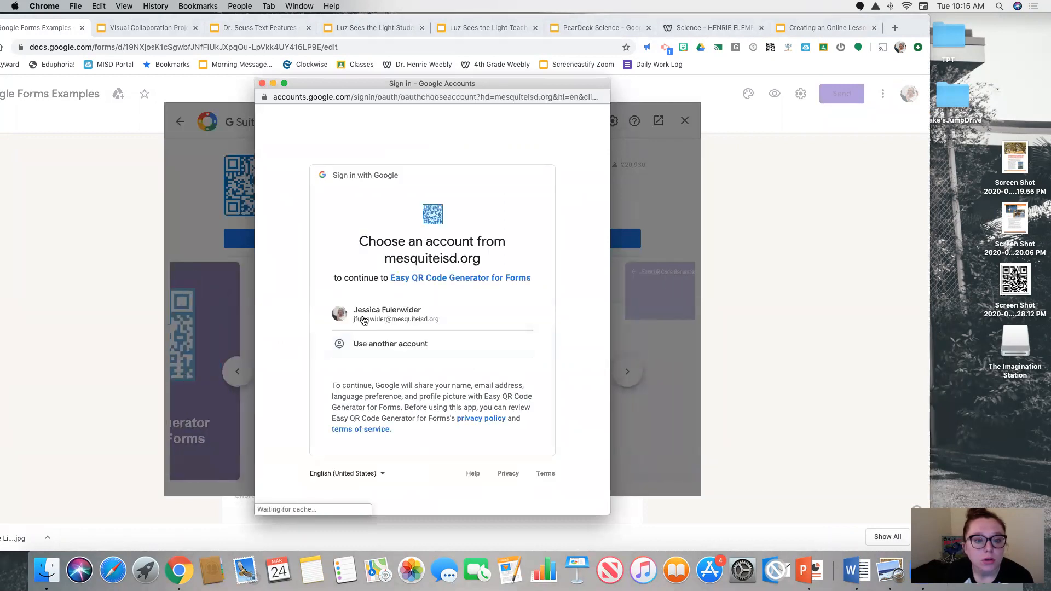
click(364, 317)
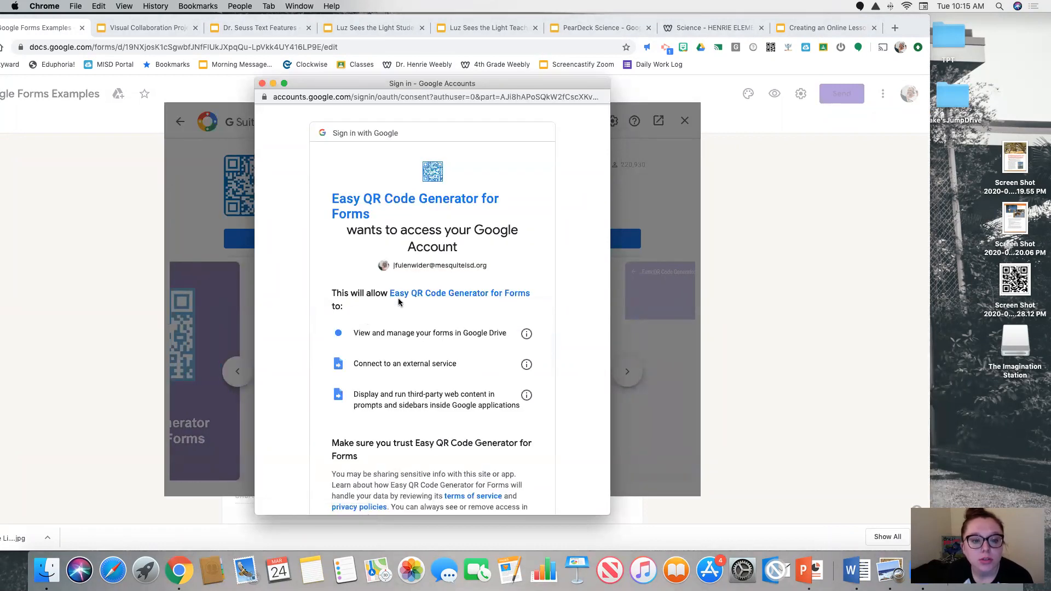
scroll(400, 301, down, 5)
click(509, 436)
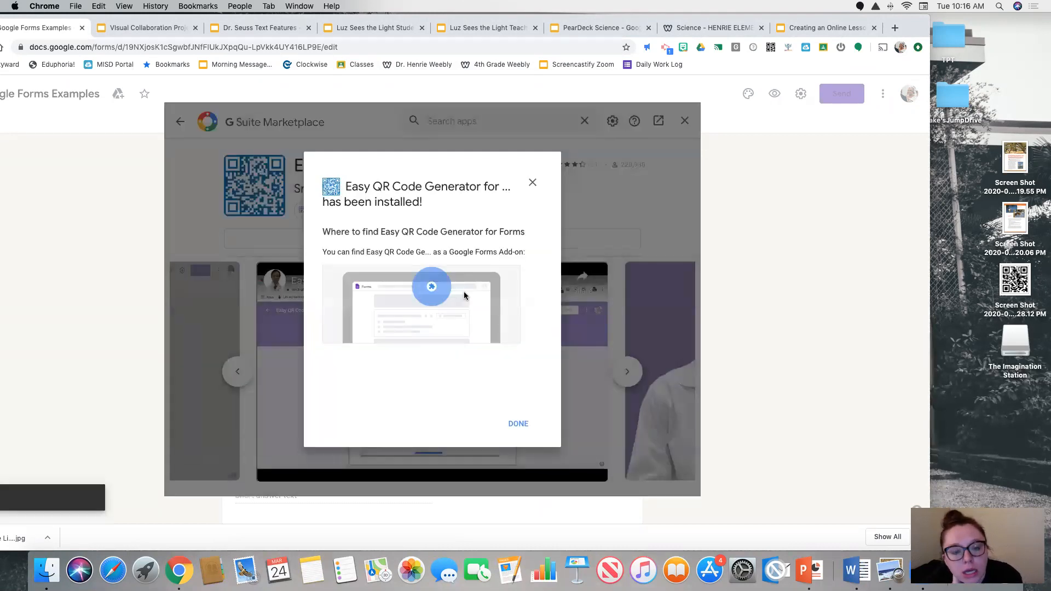
click(517, 423)
click(684, 121)
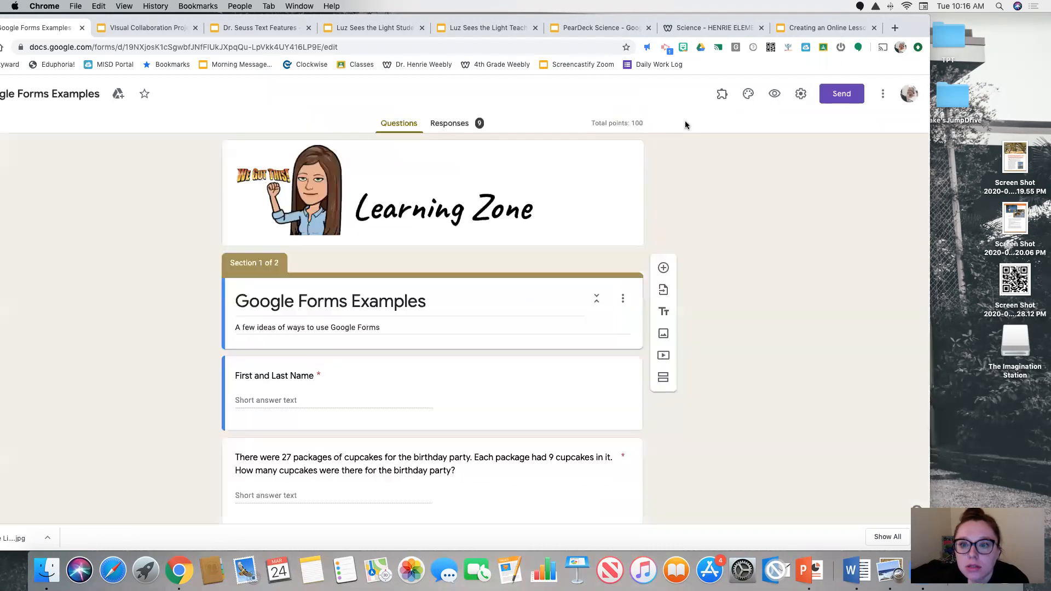
Choose English (en) as the language in the Easy QR Code Generator for Forms add-on
click(722, 99)
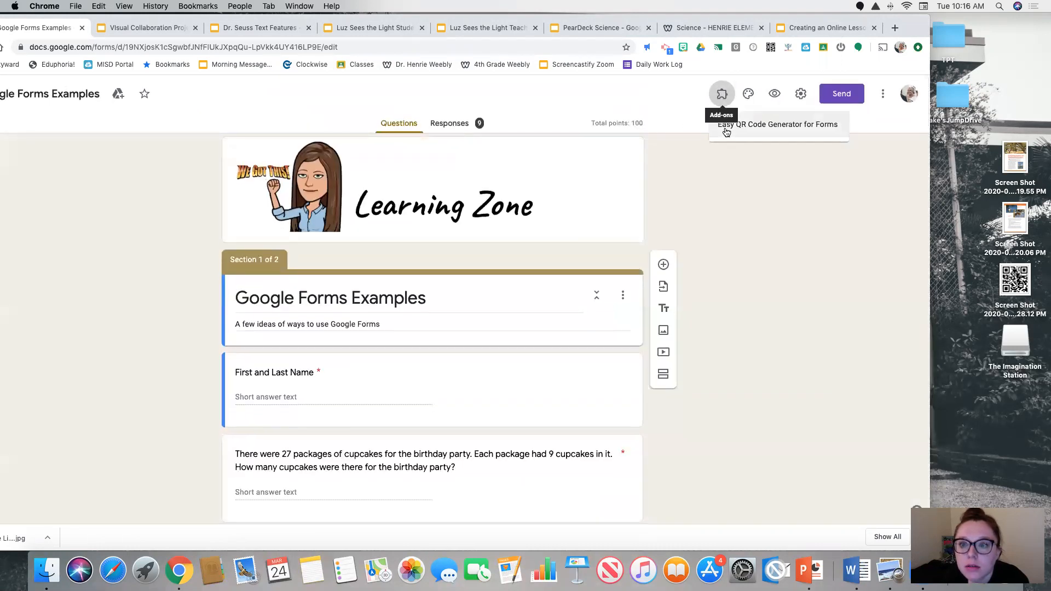
click(751, 126)
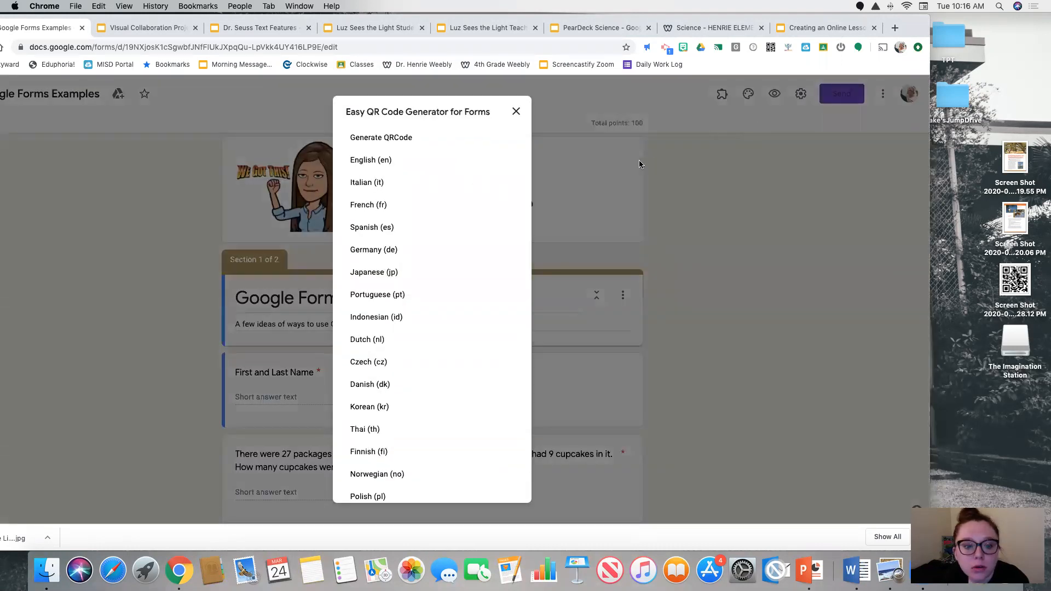
click(398, 163)
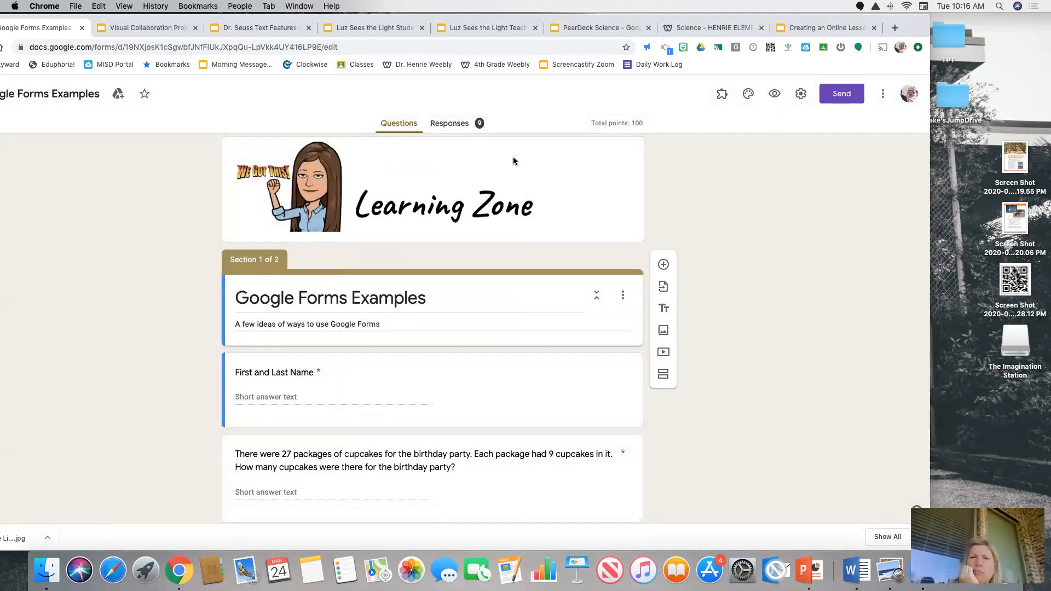
Generate a QR code for the form with the Easy QR Code Generator add-on, and close the QR code dialog
drag(745, 21, 788, 21)
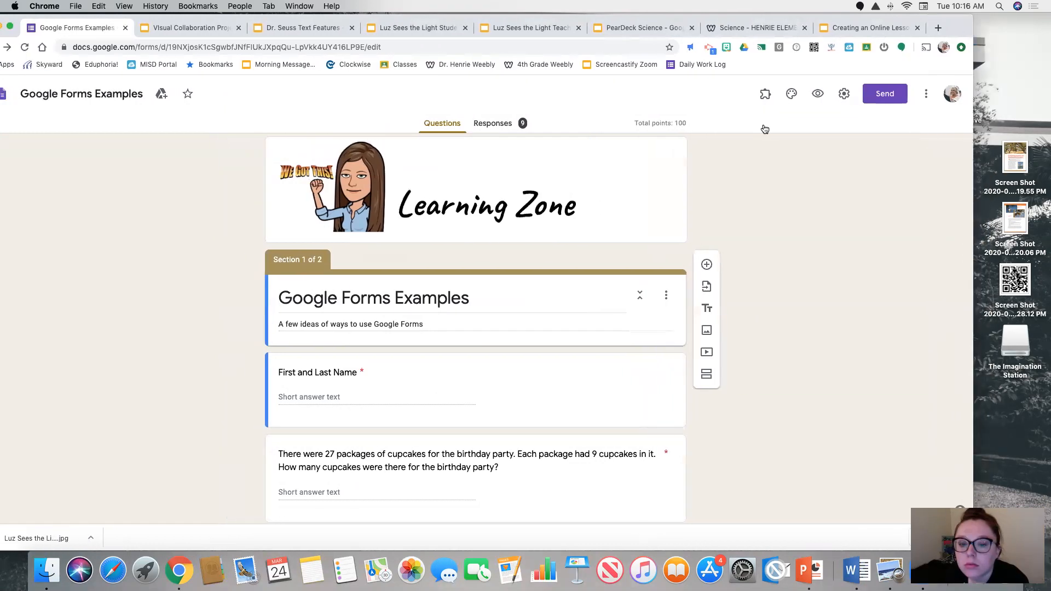
scroll(553, 268, down, 3)
scroll(554, 268, up, 5)
click(766, 94)
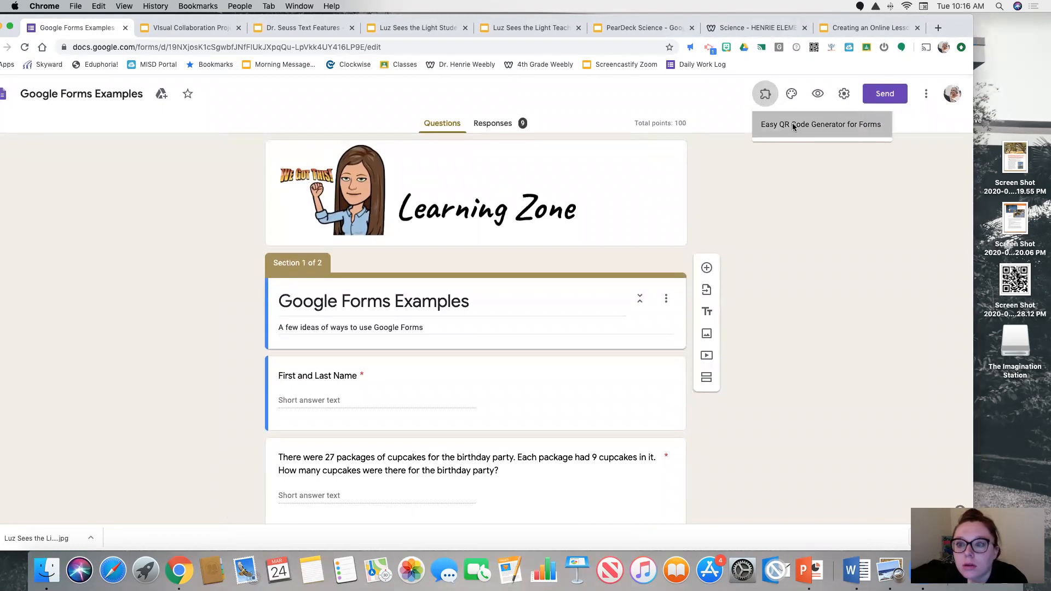
click(793, 124)
scroll(403, 234, down, 3)
scroll(416, 219, up, 3)
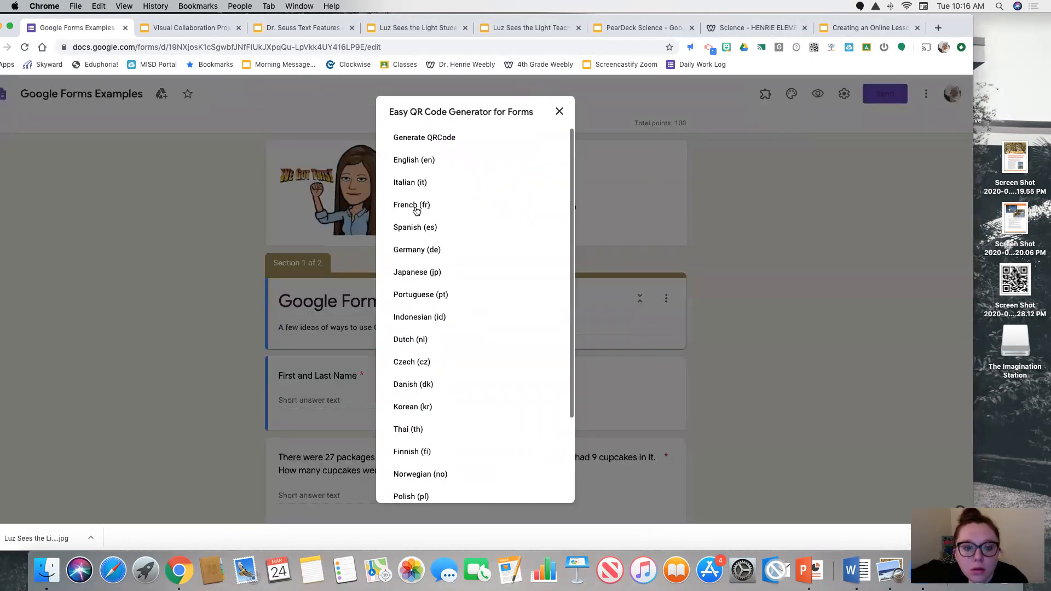
click(411, 138)
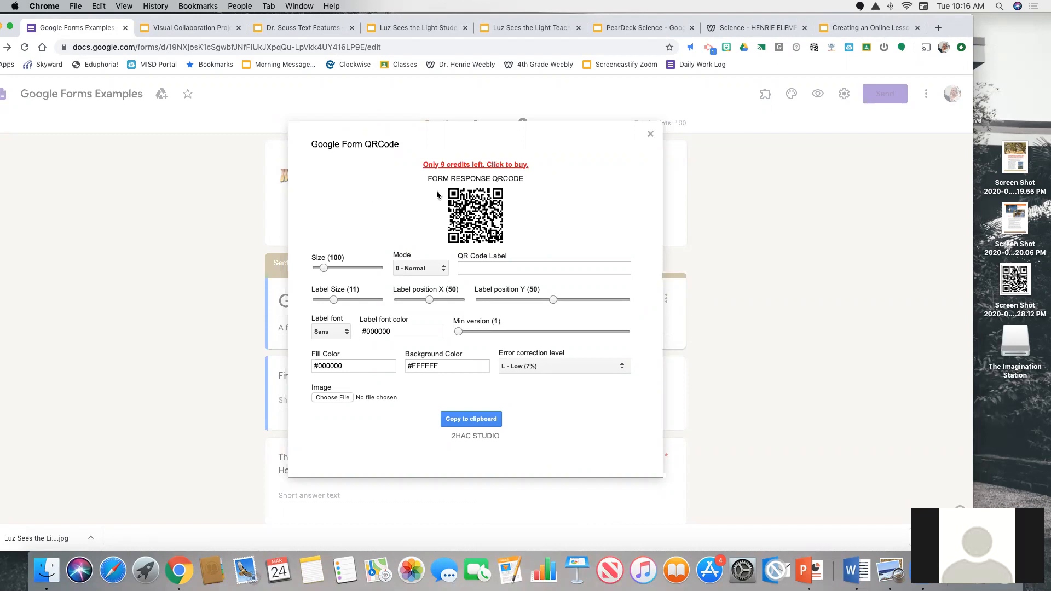
click(650, 136)
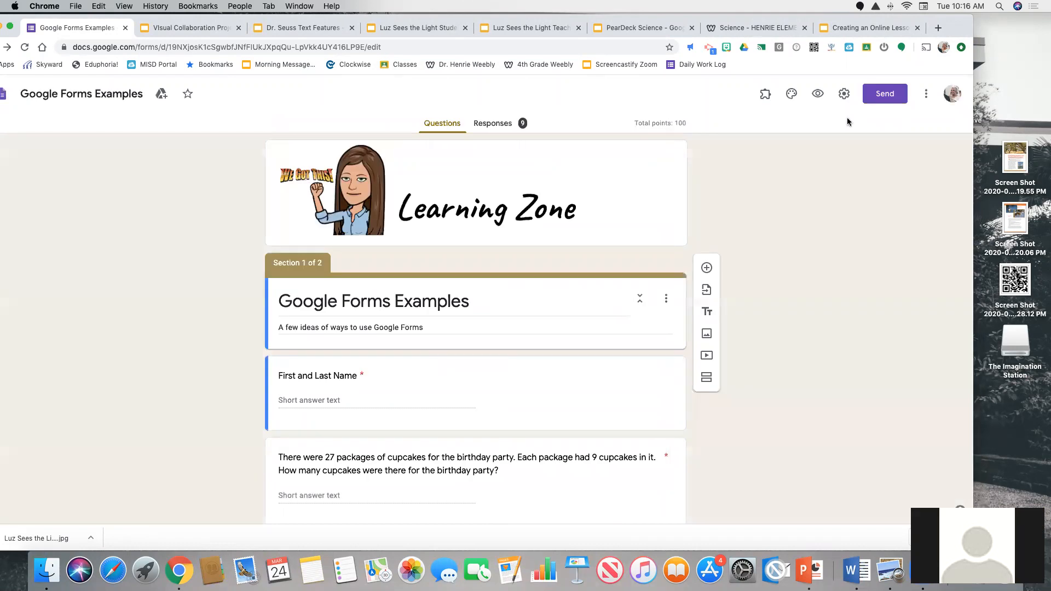
Reopen the add-on marketplace, look up "qr" among the suggested apps, and close the marketplace
click(764, 97)
click(803, 197)
click(926, 97)
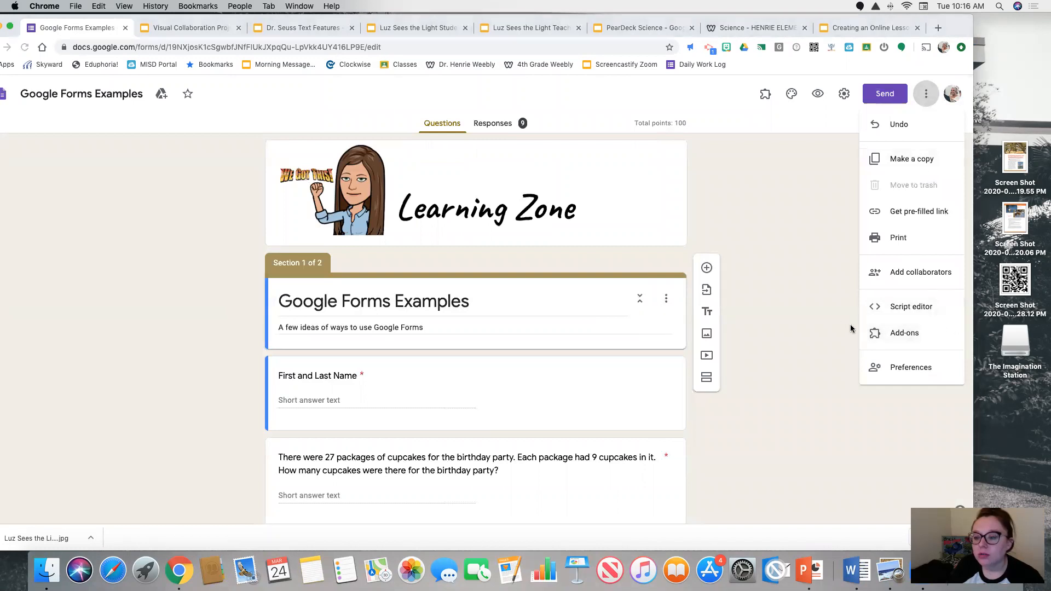
click(907, 338)
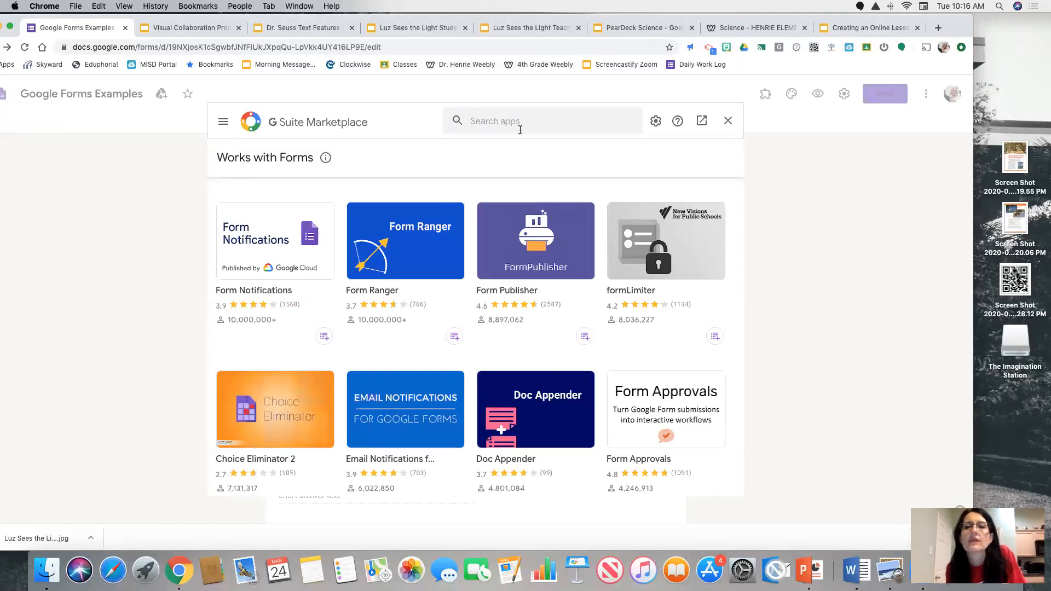
click(515, 121)
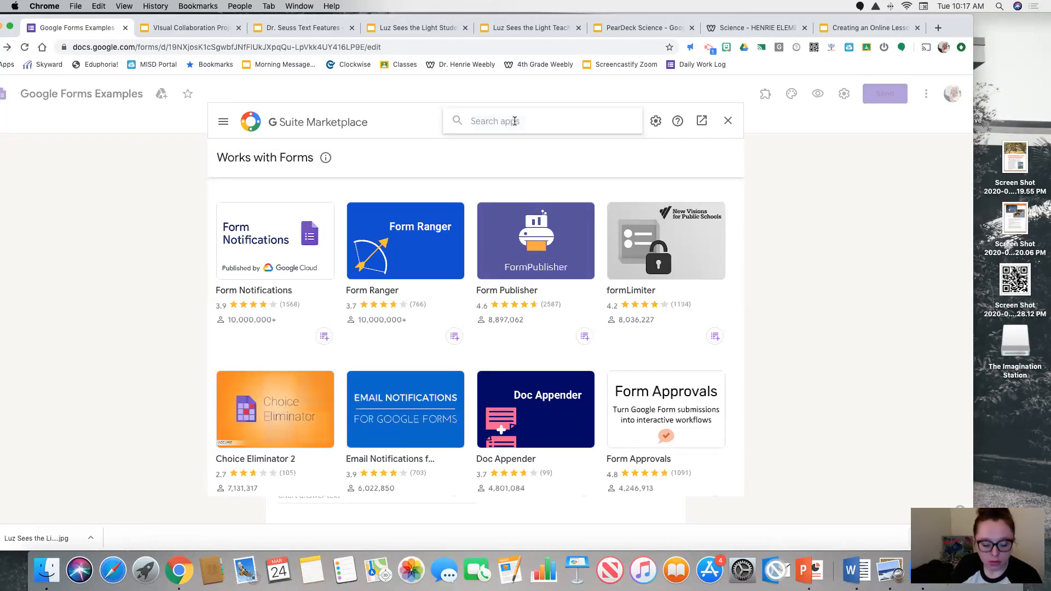
text(qr)
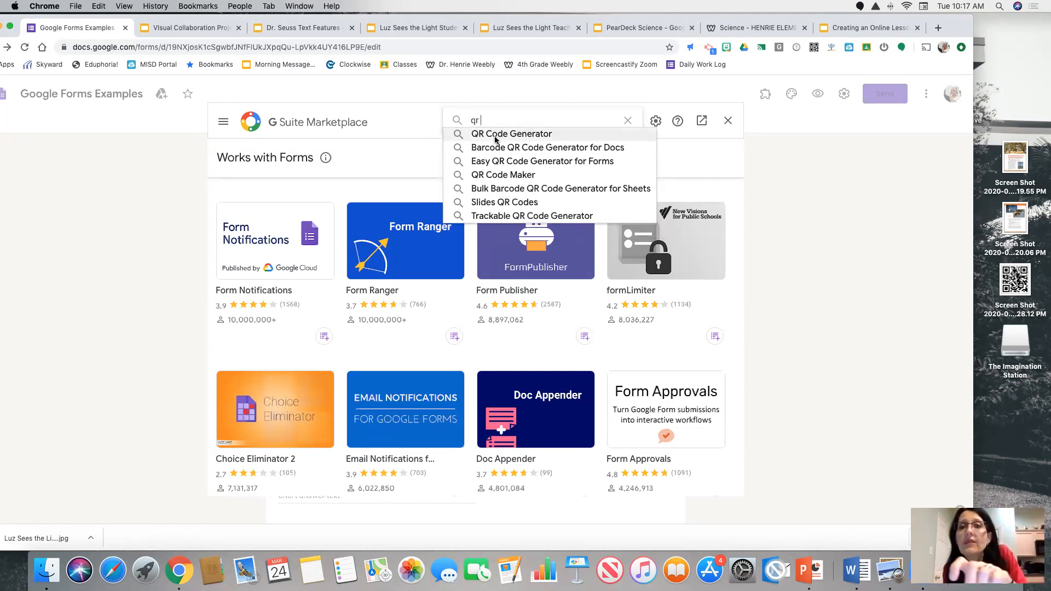
click(728, 121)
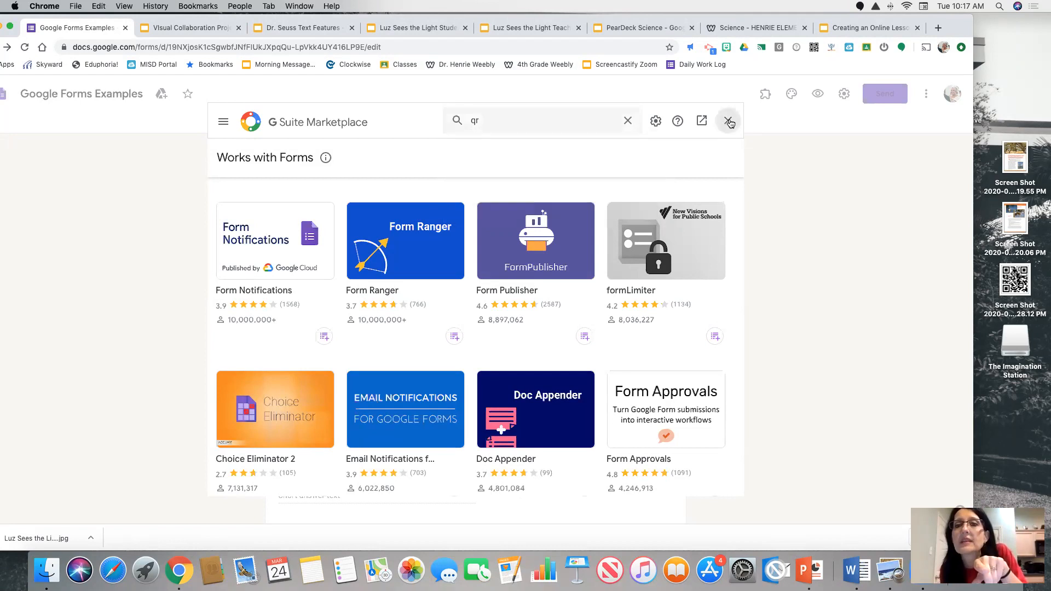
click(767, 98)
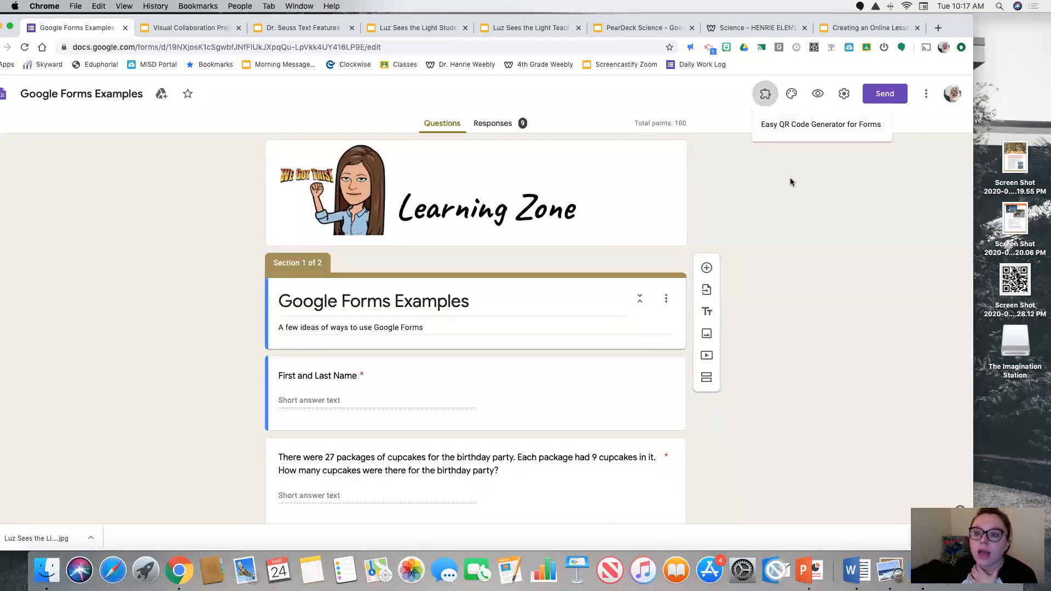
click(790, 213)
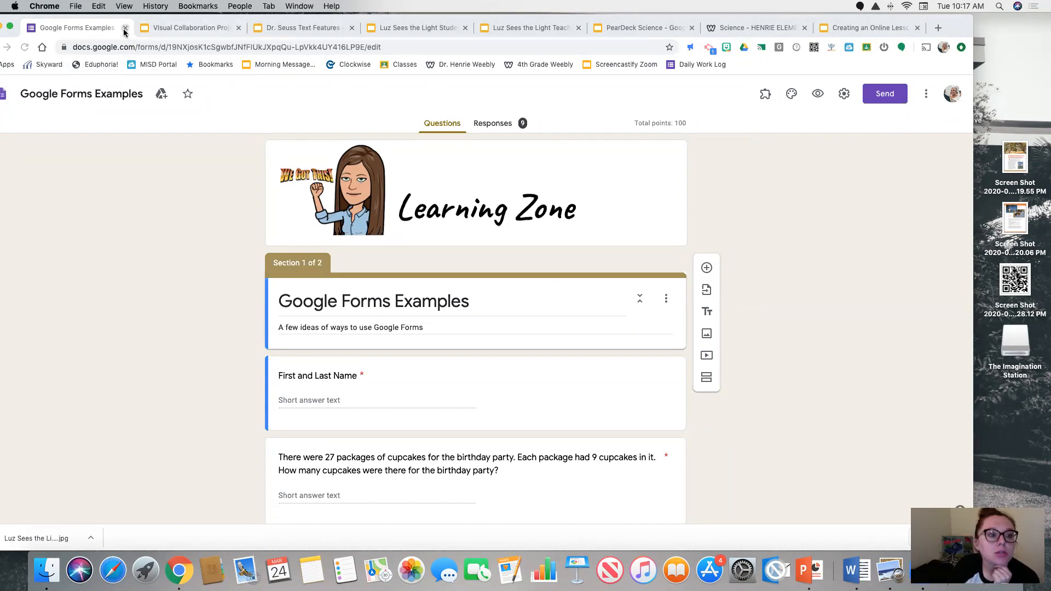
Leave the form and go to the Google Forms home page
click(102, 47)
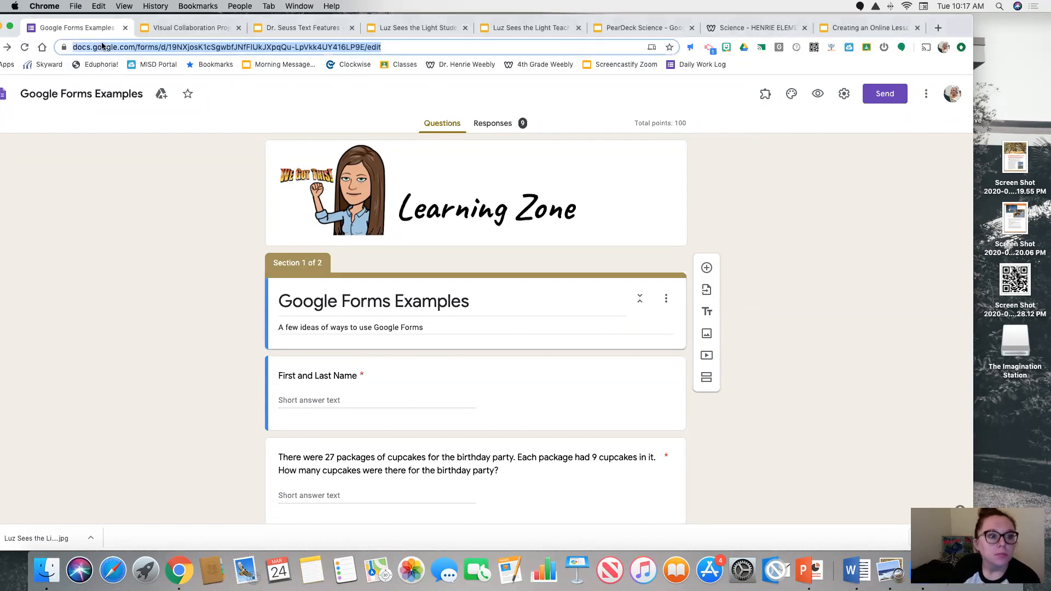
text(forms.goo)
key(Return)
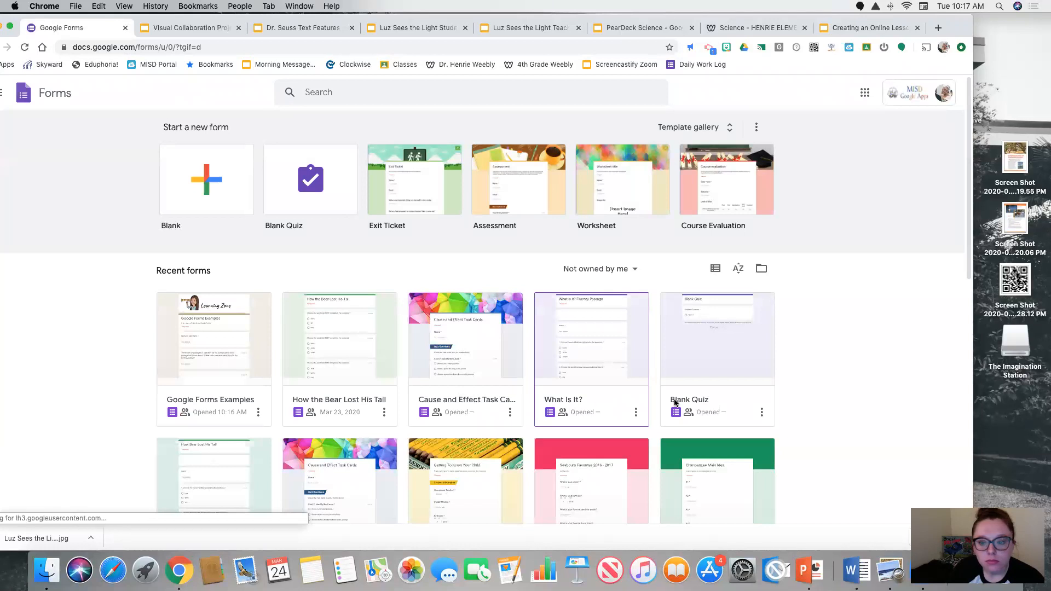
Filter the recent forms to show those owned by anyone
scroll(222, 376, down, 3)
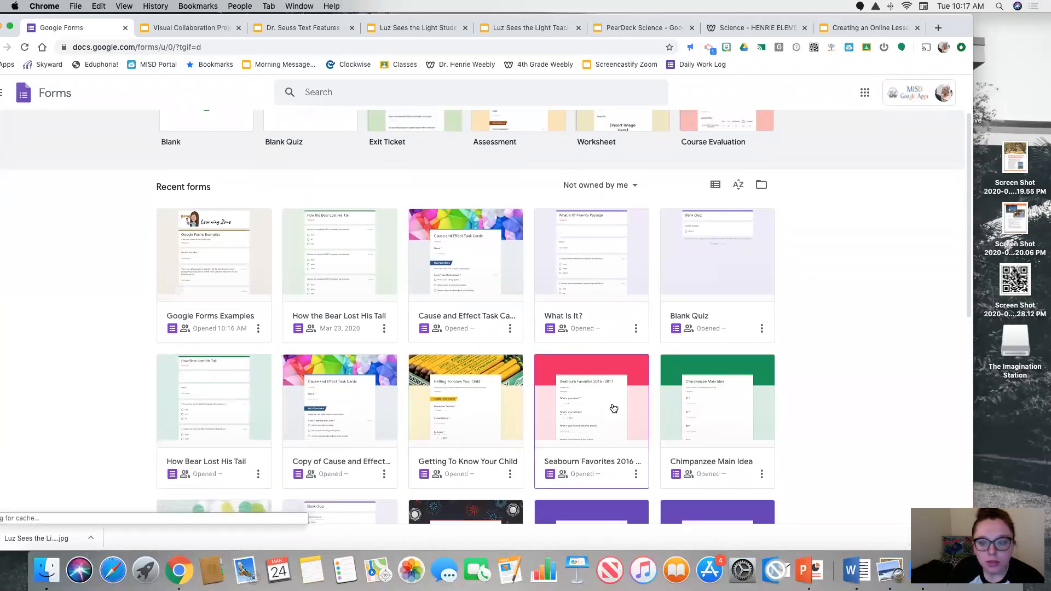
scroll(614, 407, up, 2)
scroll(614, 407, up, 1)
click(597, 269)
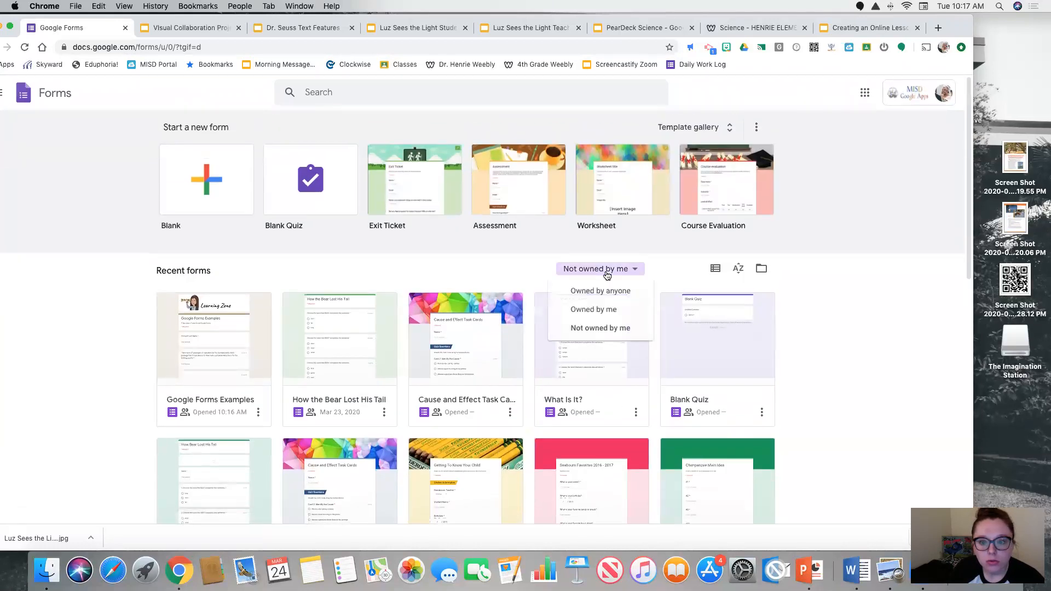
click(601, 294)
click(609, 270)
click(613, 292)
click(629, 271)
click(382, 263)
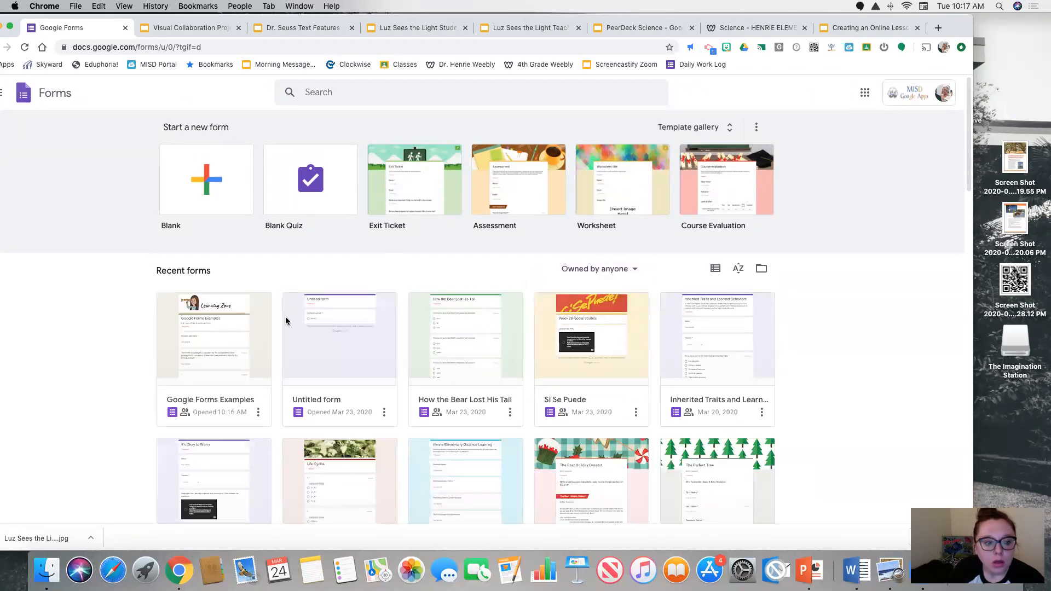
Open the Life Cycles Quiz from the recent forms and view its questions
scroll(285, 321, down, 3)
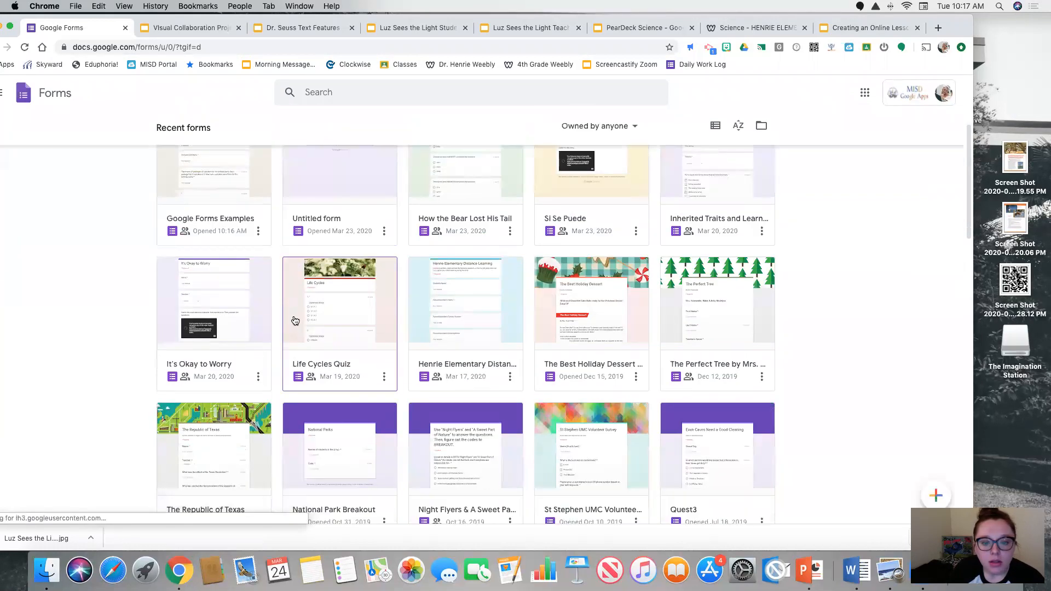
click(306, 366)
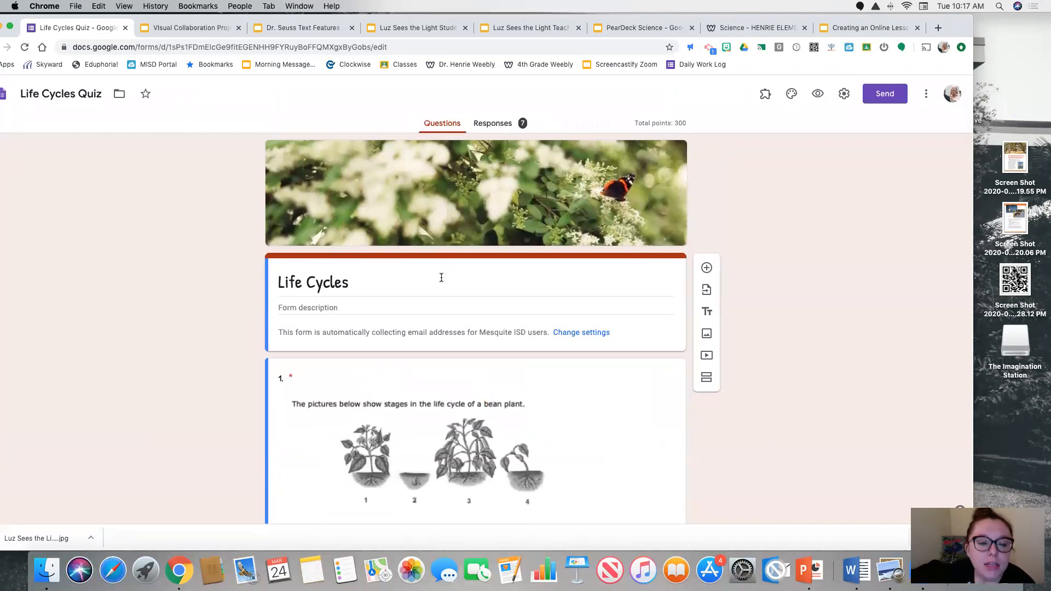
scroll(441, 277, down, 20)
click(427, 127)
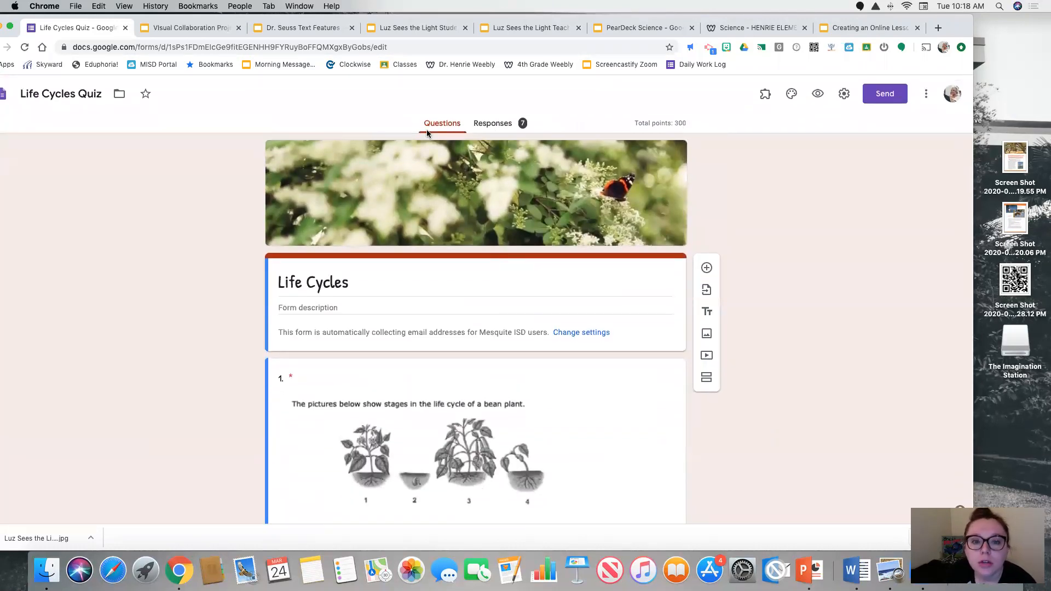
Review the summary of the Life Cycles Quiz responses, including the insights and score distribution
click(500, 130)
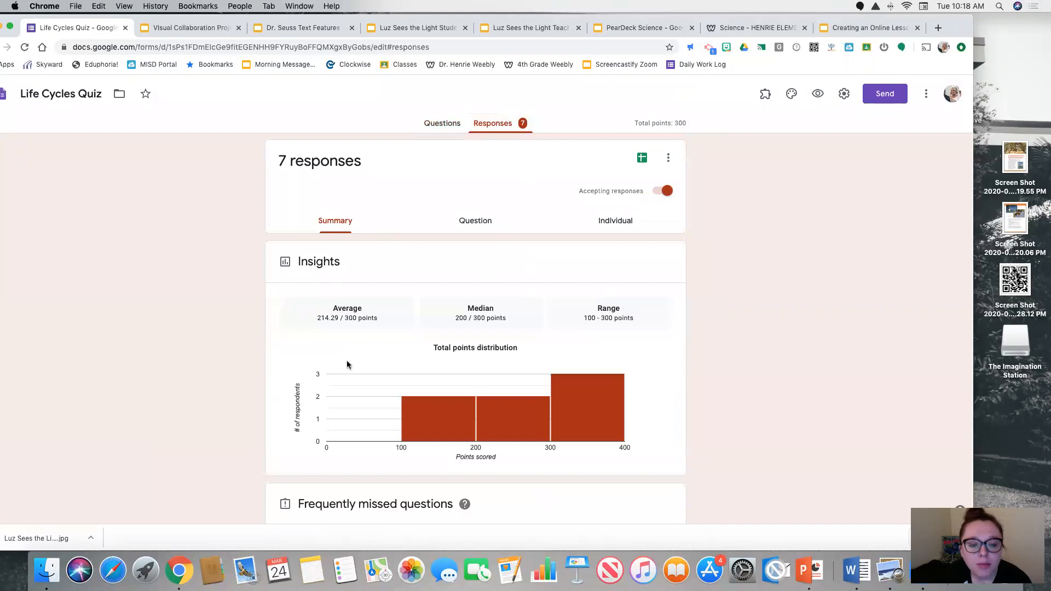
scroll(377, 347, down, 2)
scroll(377, 346, up, 2)
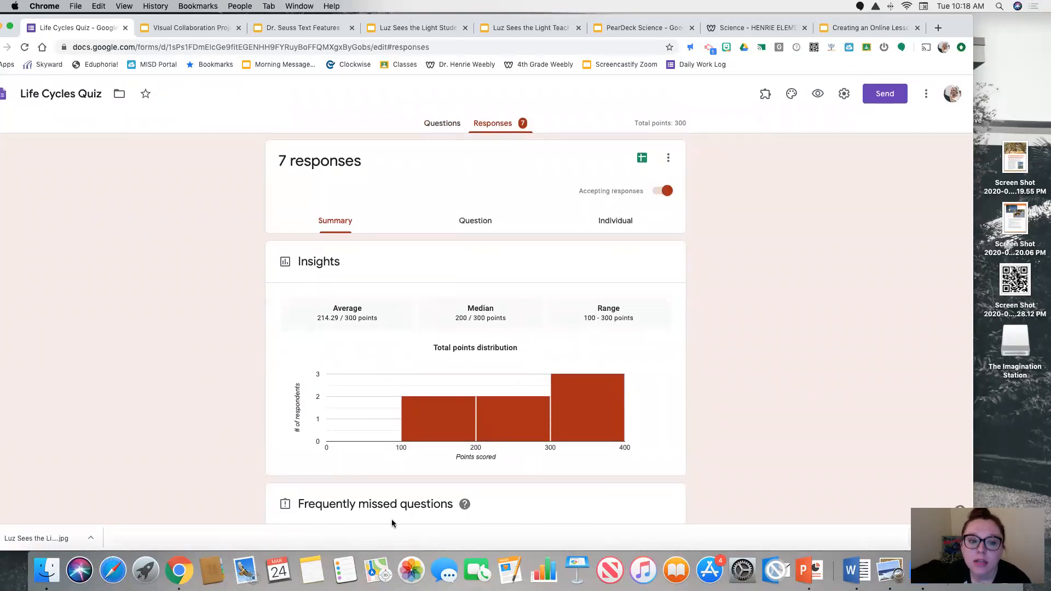
Browse the individual quiz responses and examine the third student's answers, including the marking of question 2
click(622, 226)
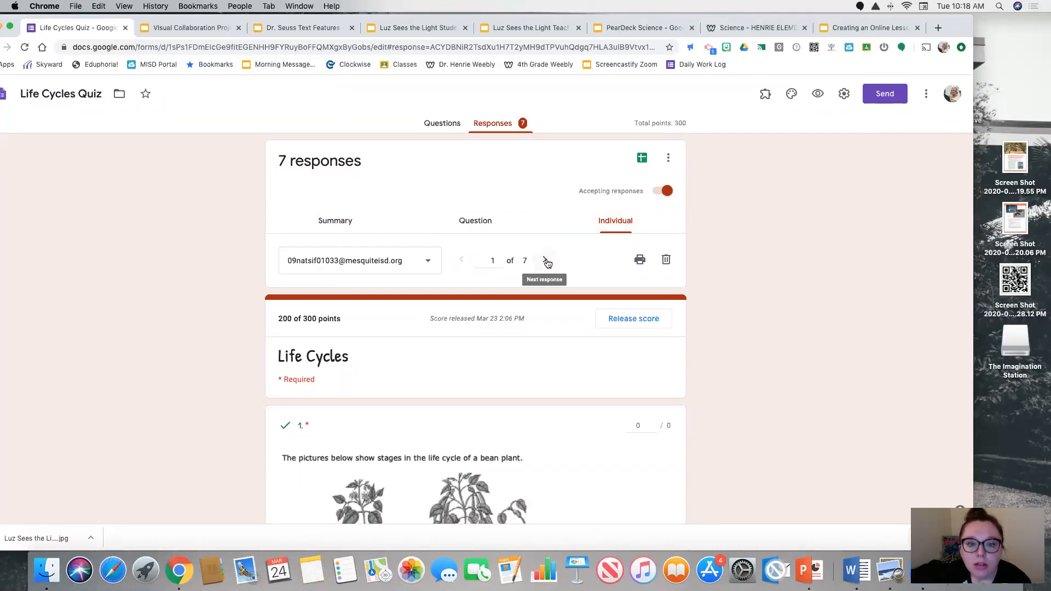
click(545, 261)
click(546, 262)
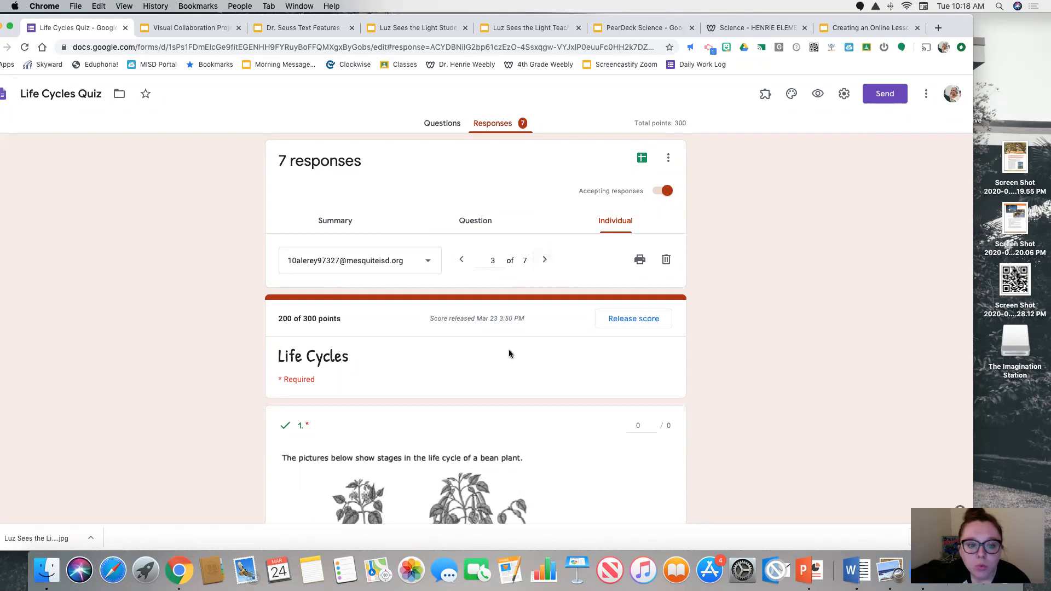
scroll(449, 323, down, 10)
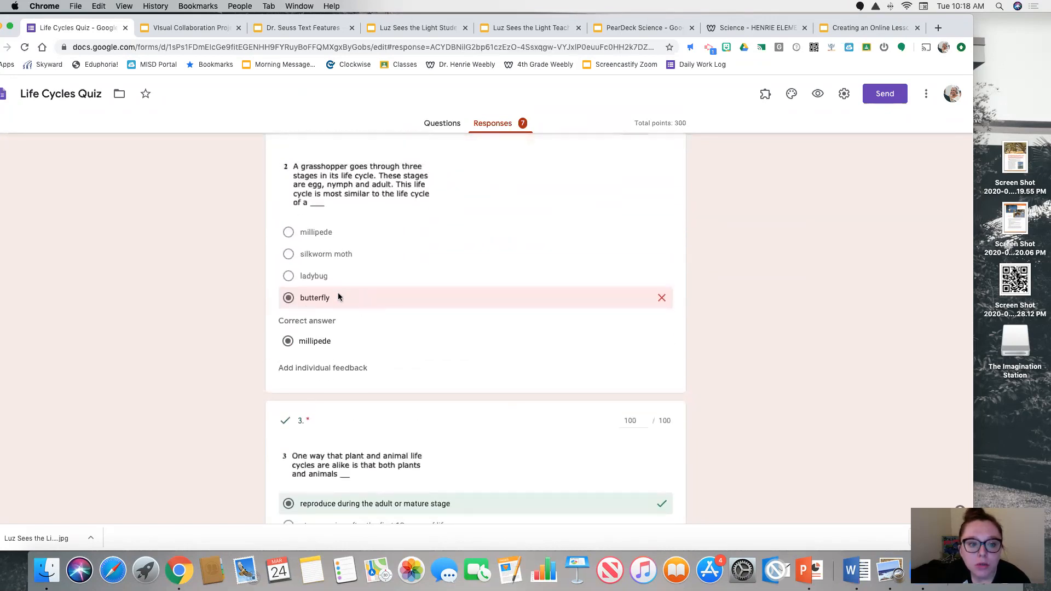
scroll(337, 298, down, 6)
scroll(364, 323, down, 4)
scroll(361, 285, up, 15)
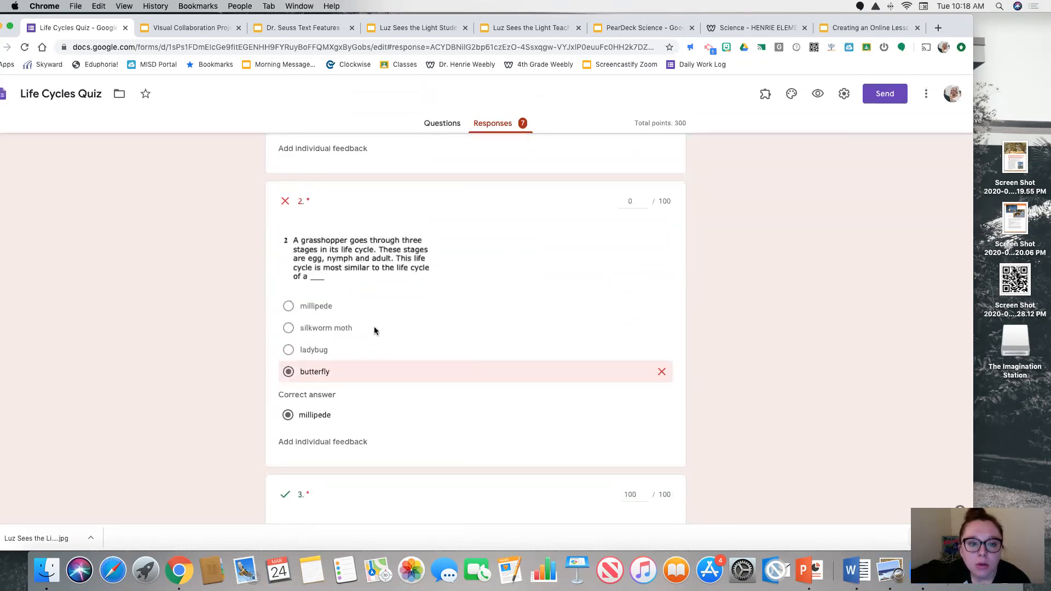
scroll(373, 327, up, 8)
scroll(376, 335, up, 3)
click(545, 259)
Look through the per-question, individual and summary response views, and revisit the quiz's questions
click(462, 219)
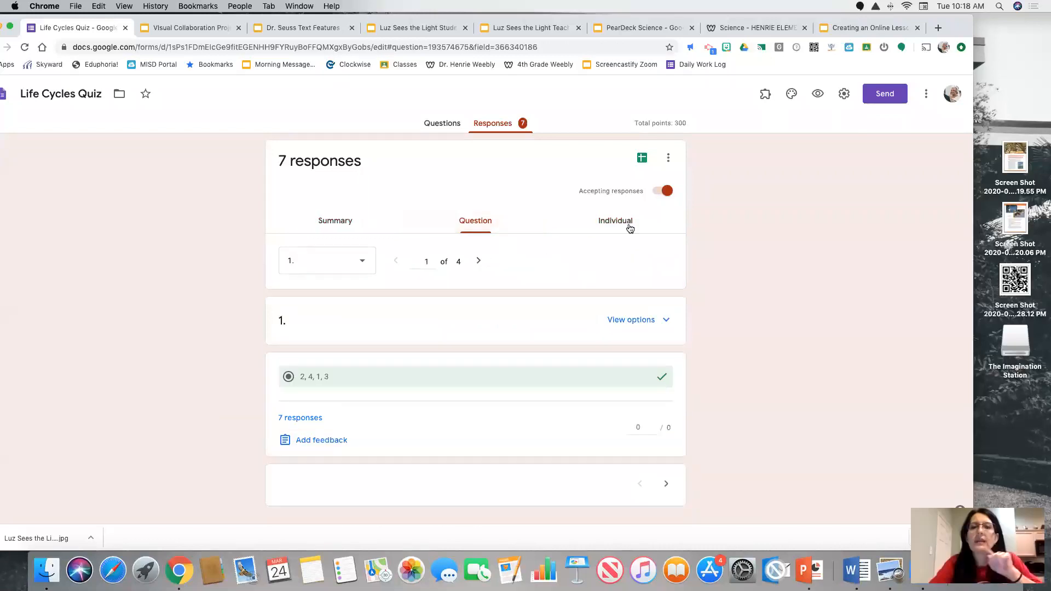
click(621, 224)
click(346, 226)
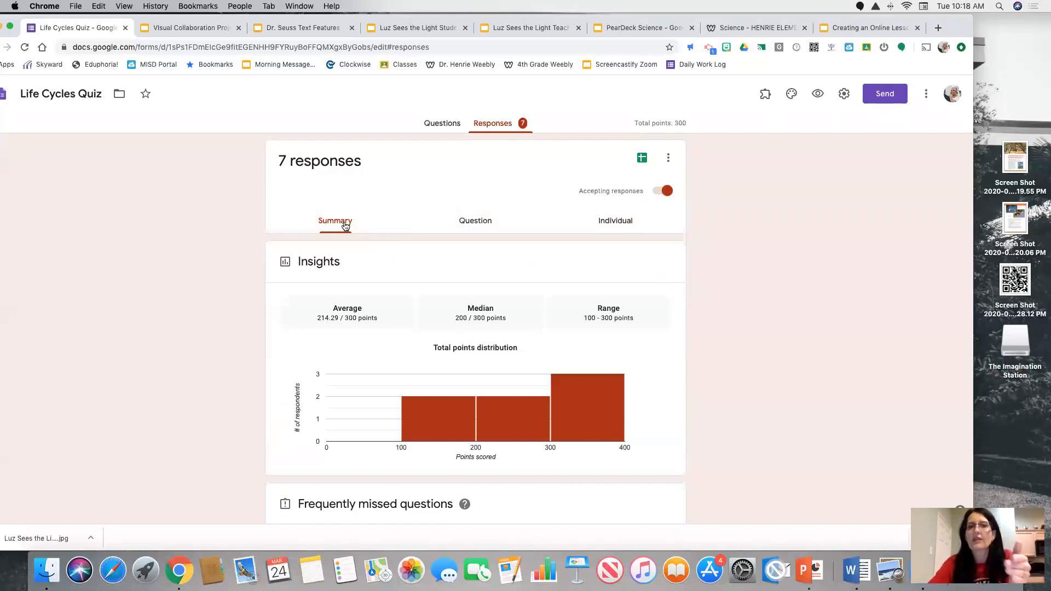
click(437, 124)
scroll(139, 394, down, 3)
scroll(139, 394, up, 4)
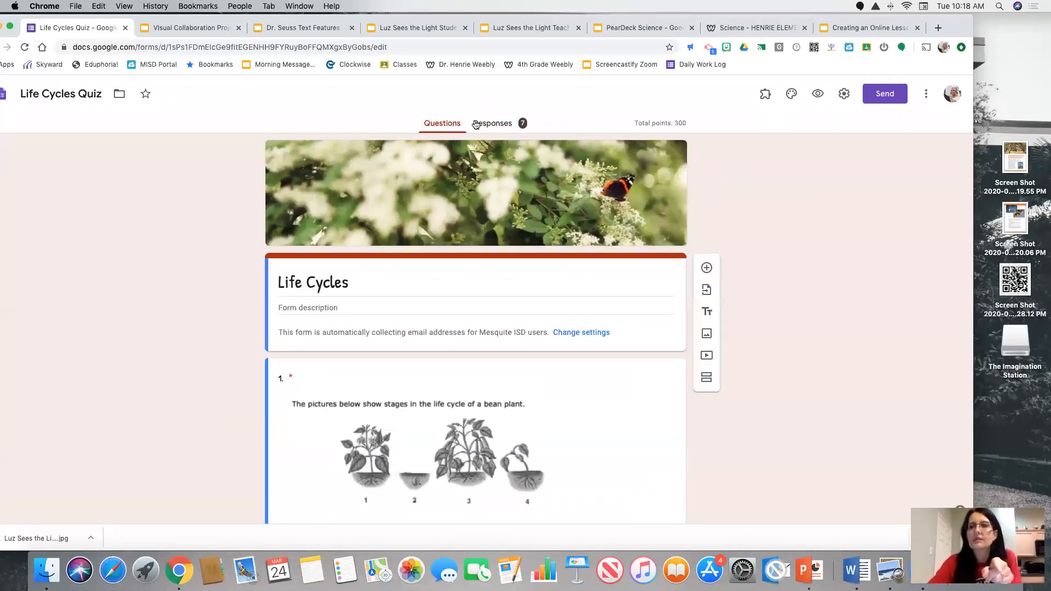
Send the quiz responses to a new spreadsheet named Life Cycles Quiz (Responses), and return to the form
click(493, 123)
click(642, 159)
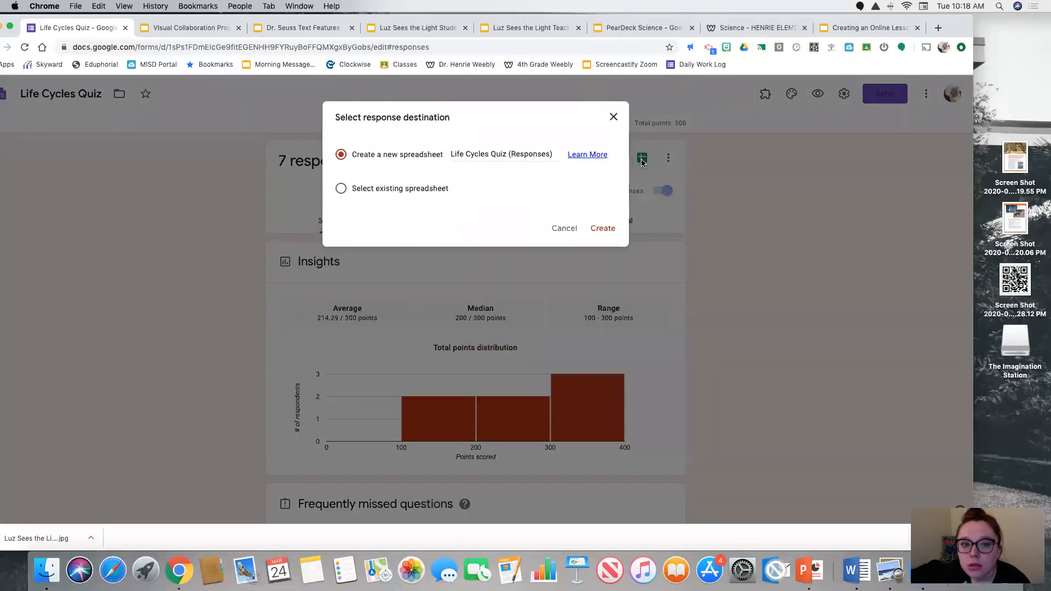
click(595, 227)
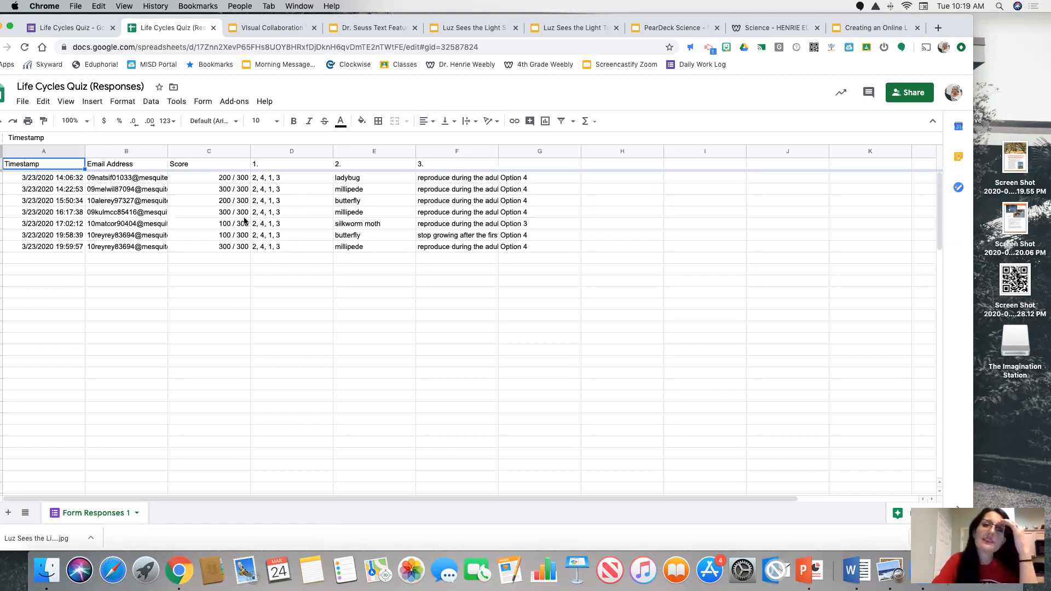
click(77, 28)
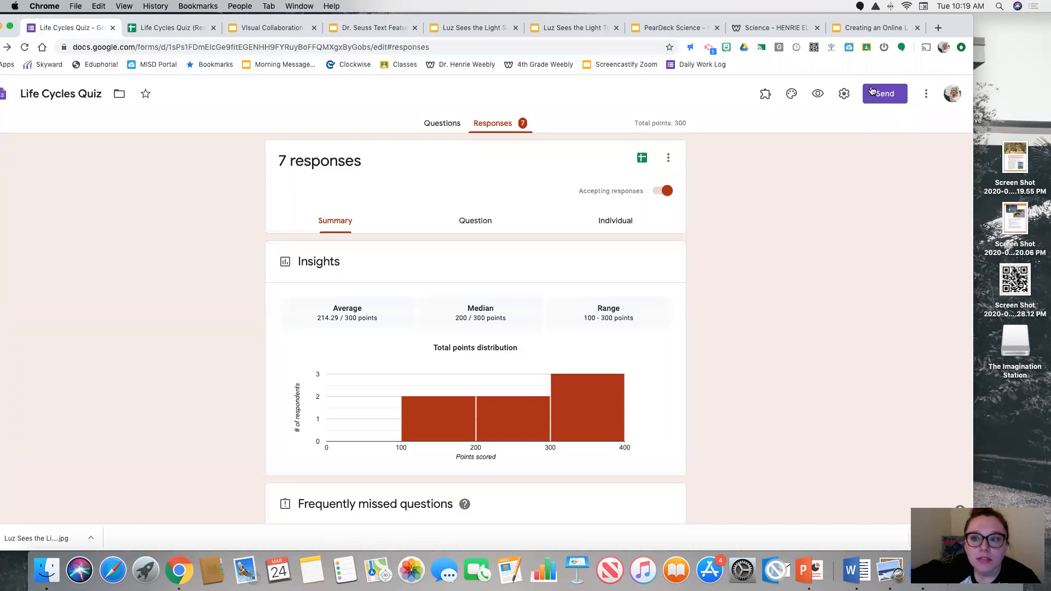
Preview the quiz, answering Option 4 for the butterfly diagram and "reproduce during the adult or mature stage" for question 3
click(818, 93)
scroll(469, 272, down, 3)
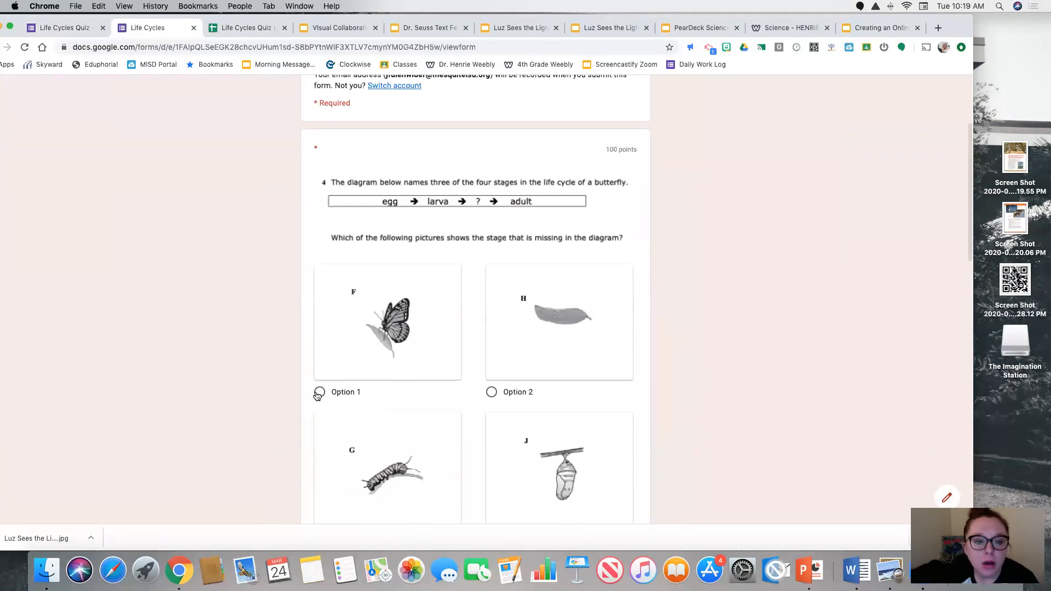
scroll(657, 351, down, 3)
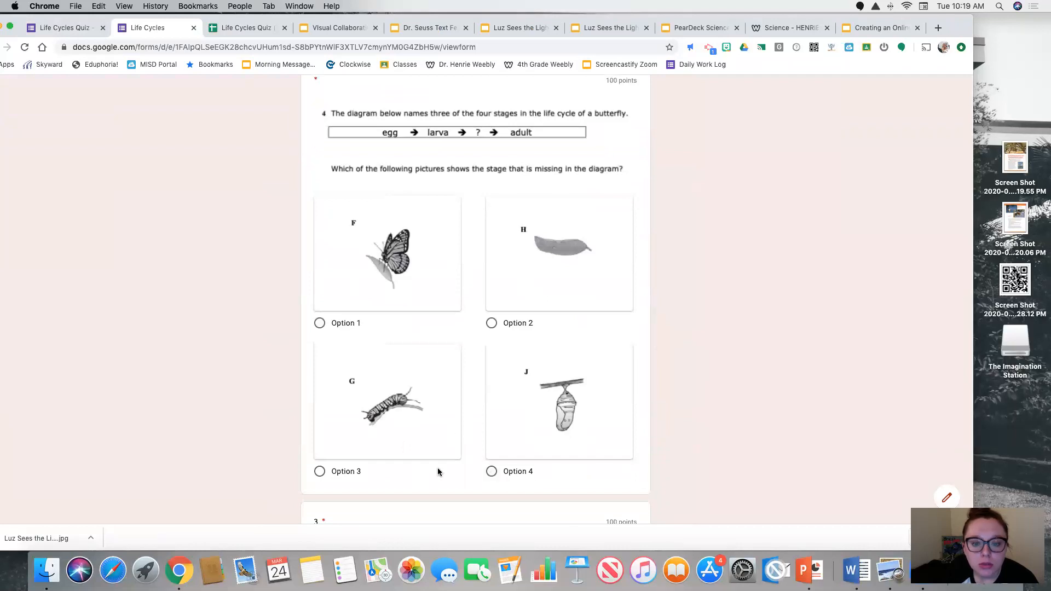
click(491, 472)
scroll(507, 436, down, 5)
click(356, 456)
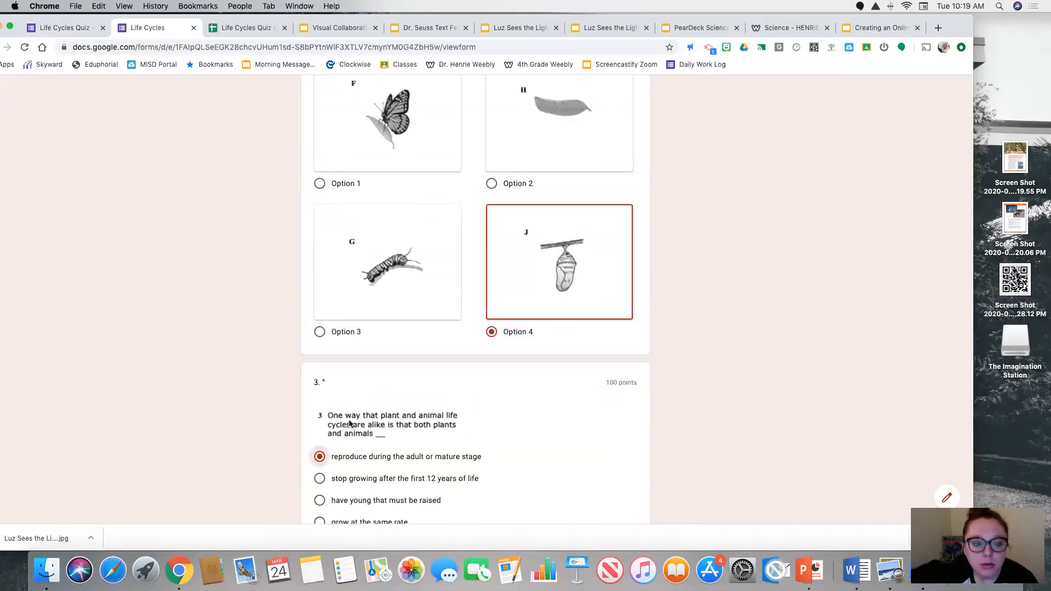
Answer "millipede" for question 2 and "4, 1, 3, 2" for question 1, and submit the quiz
scroll(349, 423, up, 5)
scroll(328, 329, down, 10)
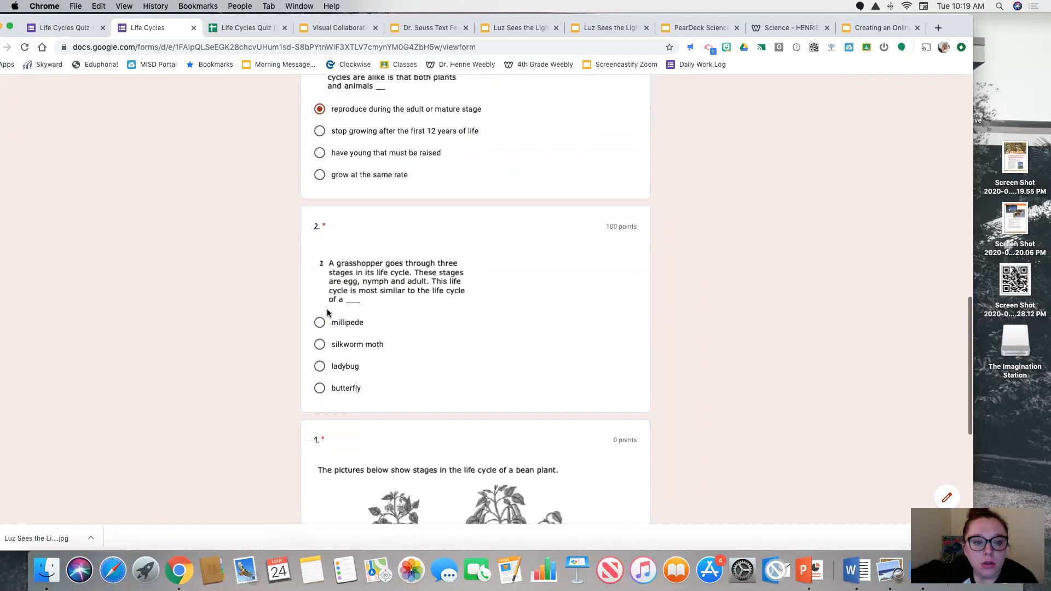
click(335, 324)
scroll(356, 366, down, 5)
click(332, 379)
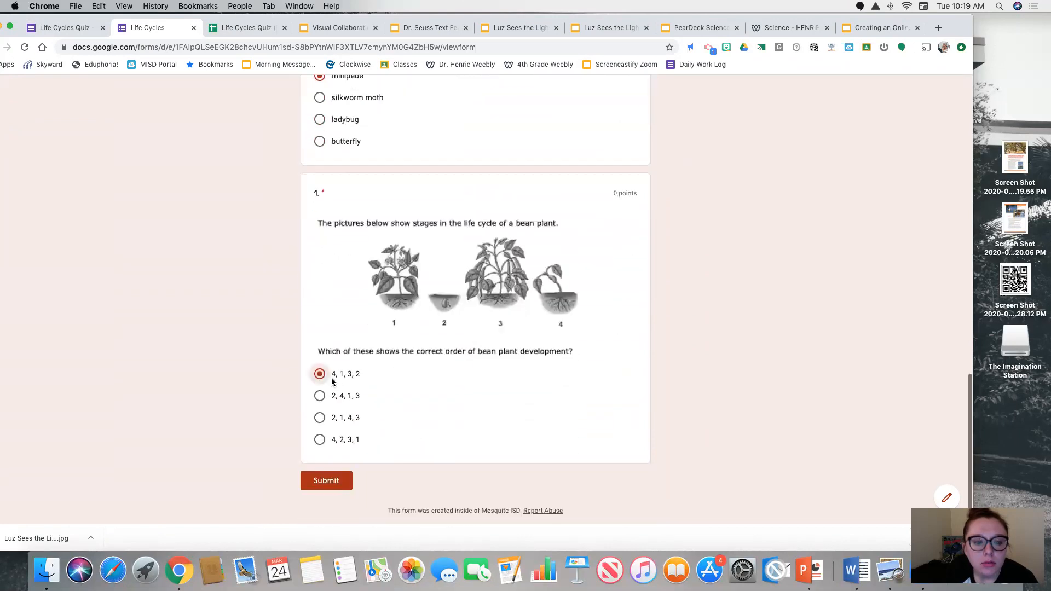
click(326, 480)
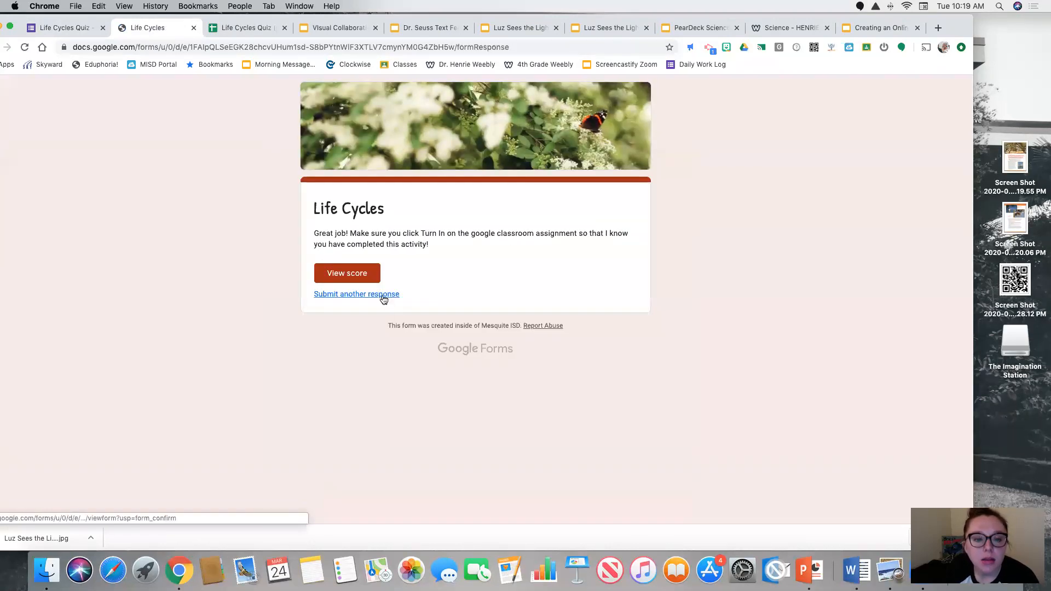
View the score of the submitted quiz, review how each answer was marked, and return to the quiz editor
click(347, 274)
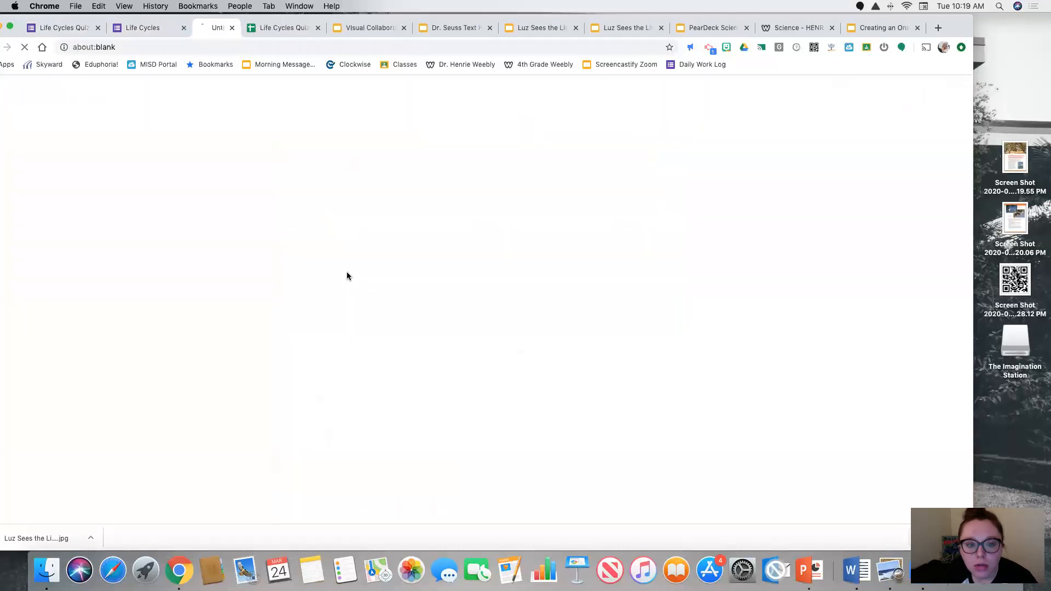
scroll(435, 263, down, 5)
scroll(436, 265, down, 15)
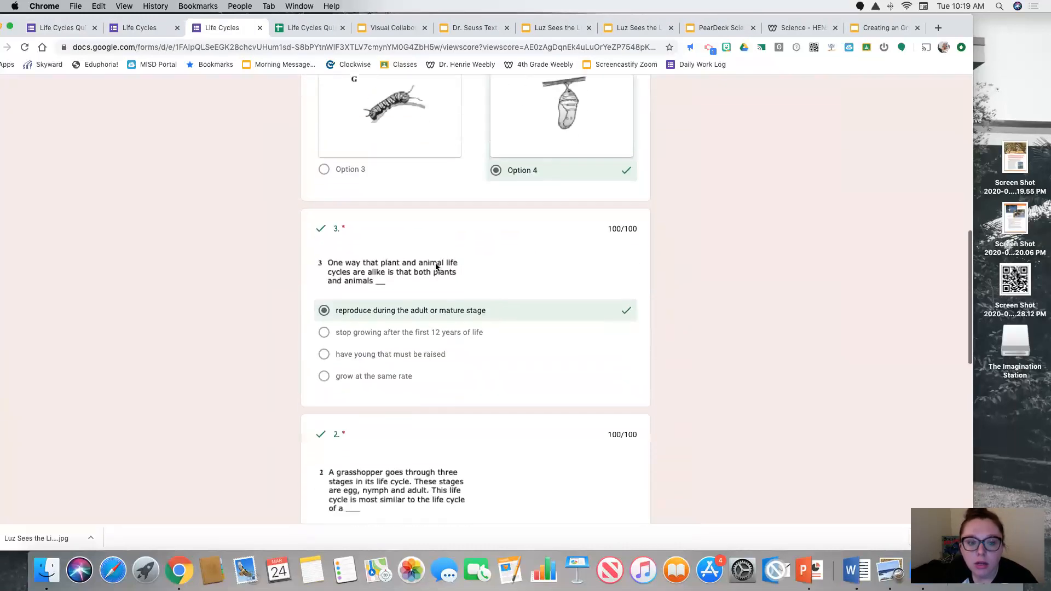
scroll(435, 262, down, 5)
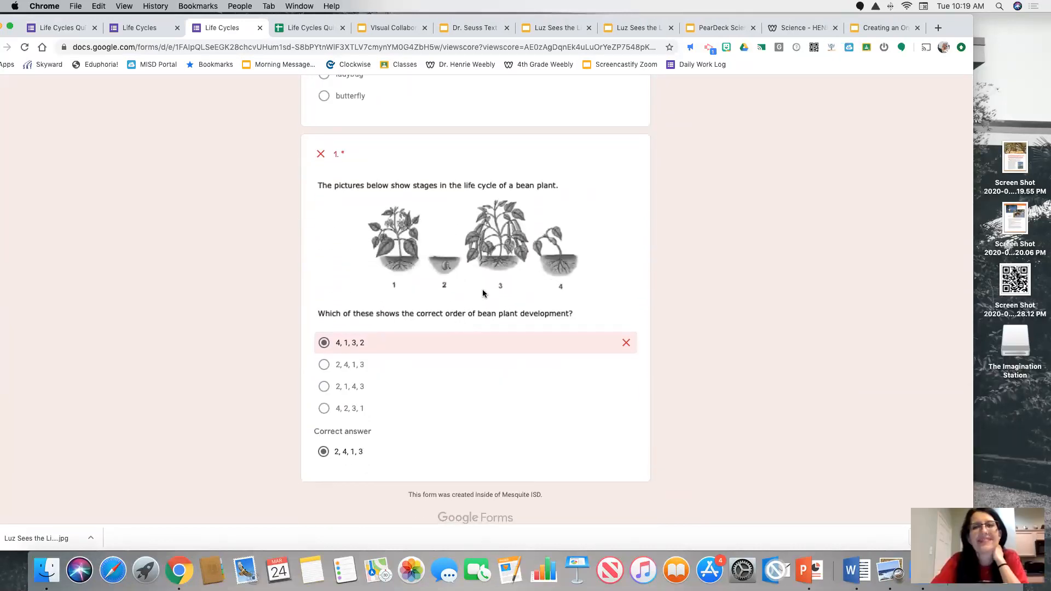
scroll(542, 277, up, 15)
scroll(540, 280, up, 10)
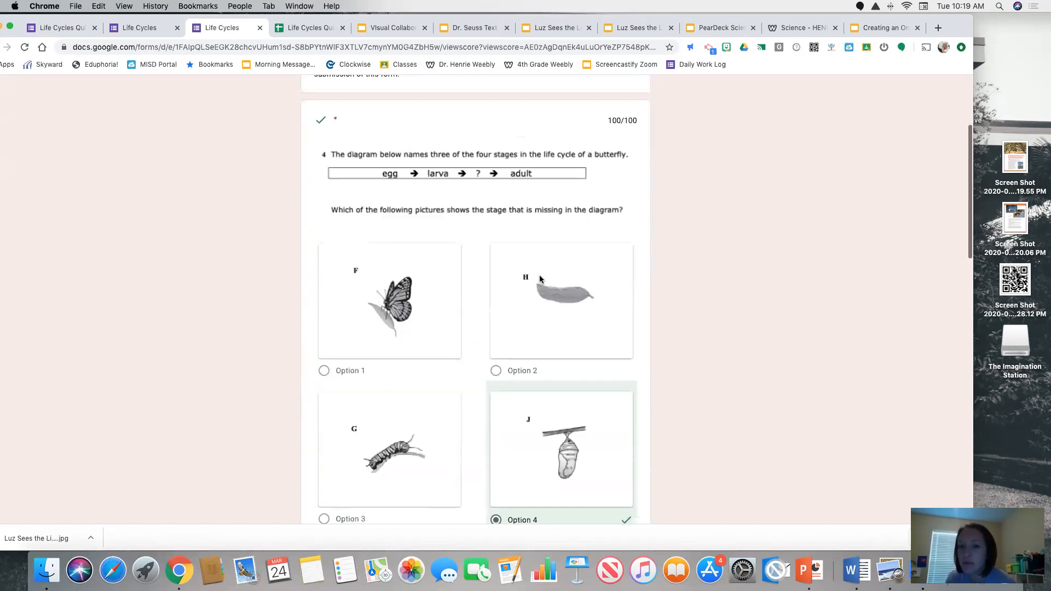
scroll(540, 280, down, 3)
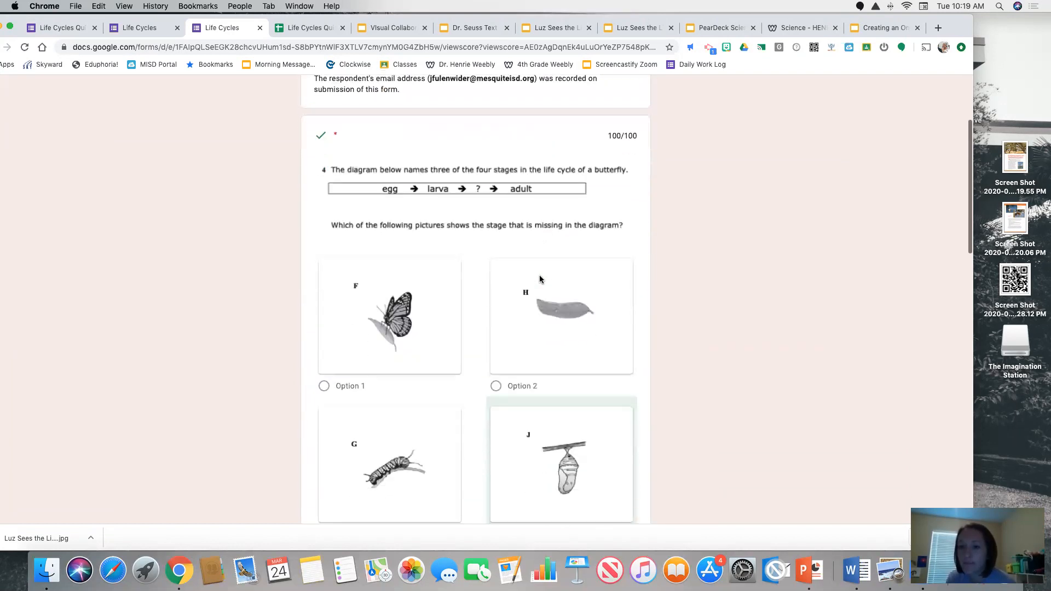
scroll(540, 279, up, 3)
click(260, 28)
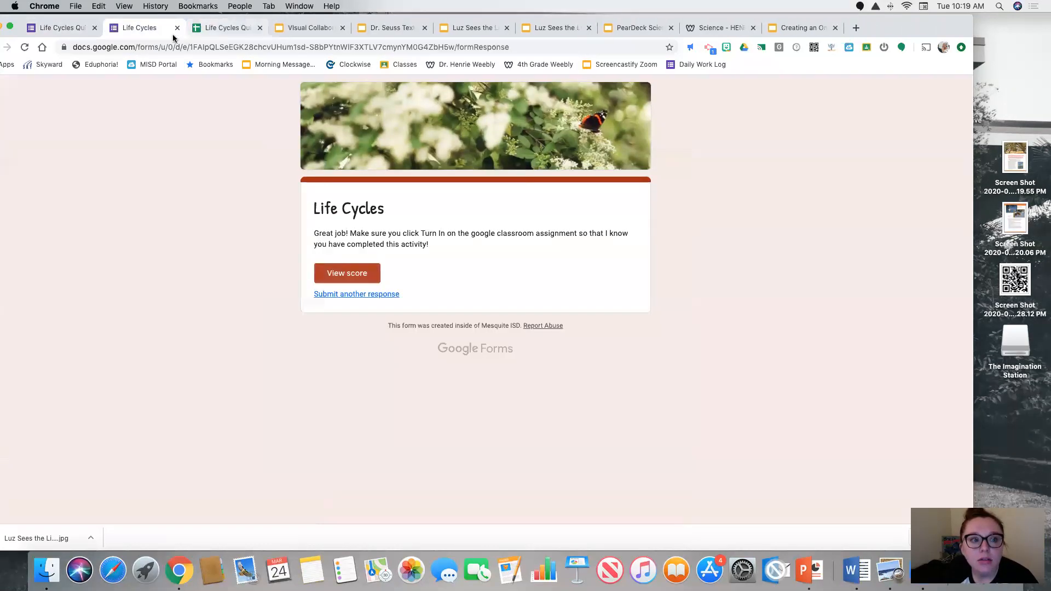
click(60, 27)
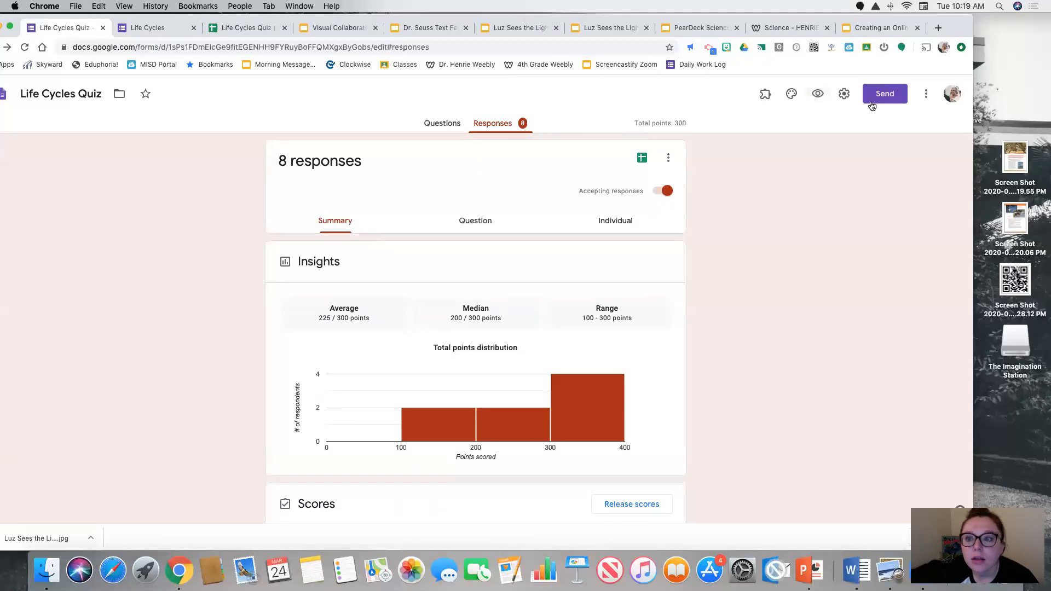
Review the quiz settings for locked mode, grade release and what respondents can see, and leave them without saving
click(843, 94)
click(596, 151)
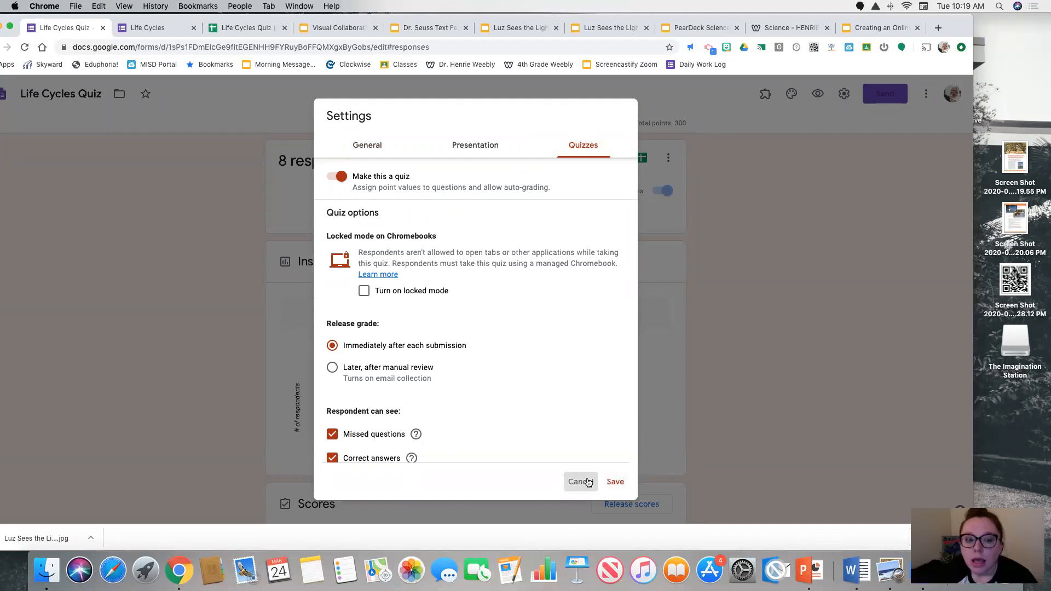
scroll(525, 394, down, 2)
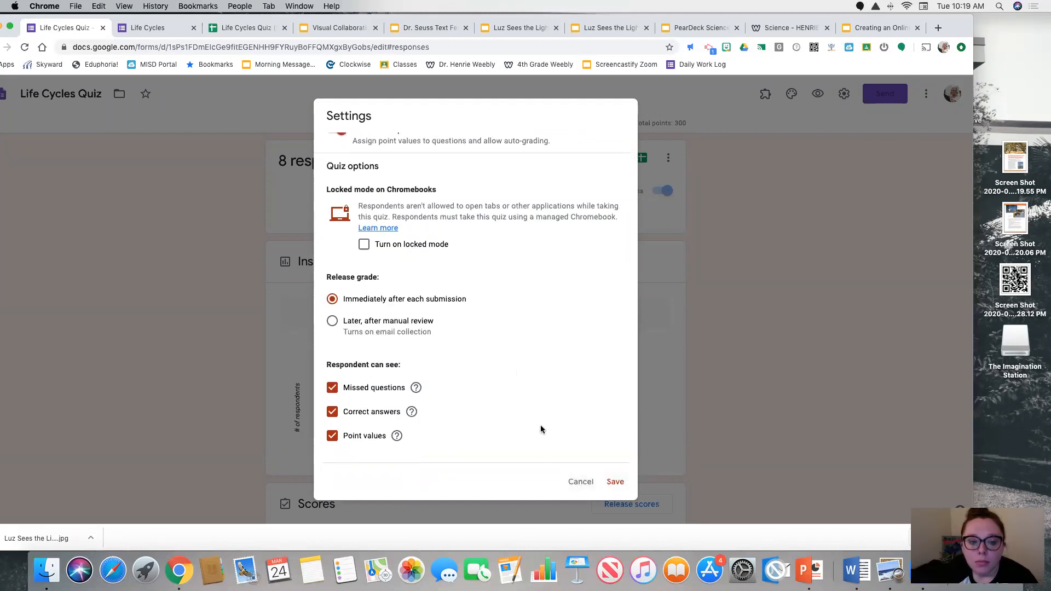
click(579, 485)
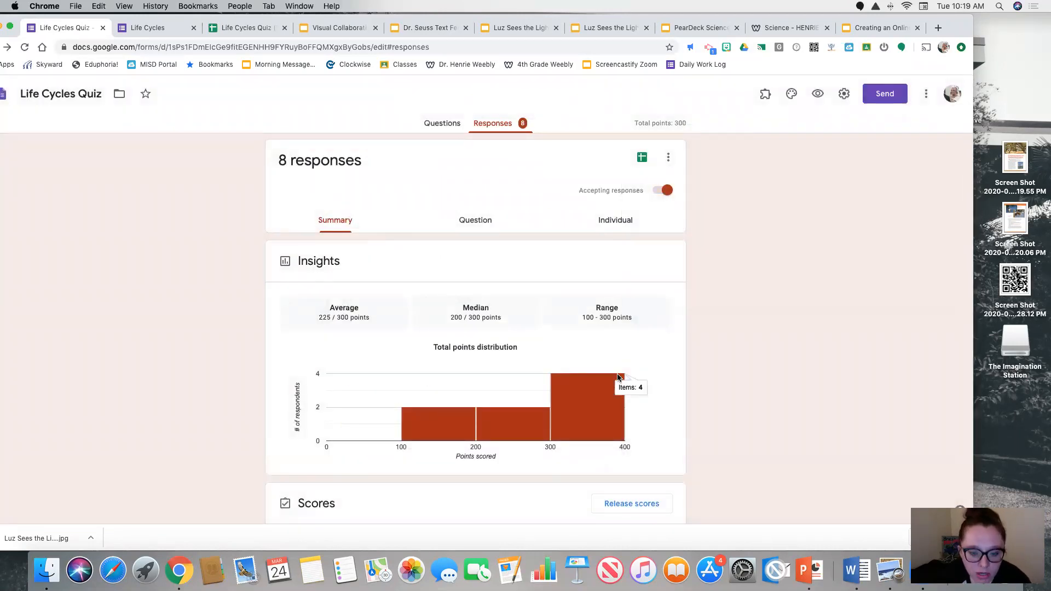
Show the questions of the Life Cycles Quiz, close the submitted quiz page, and return to the quiz editor
click(121, 33)
click(92, 30)
click(440, 123)
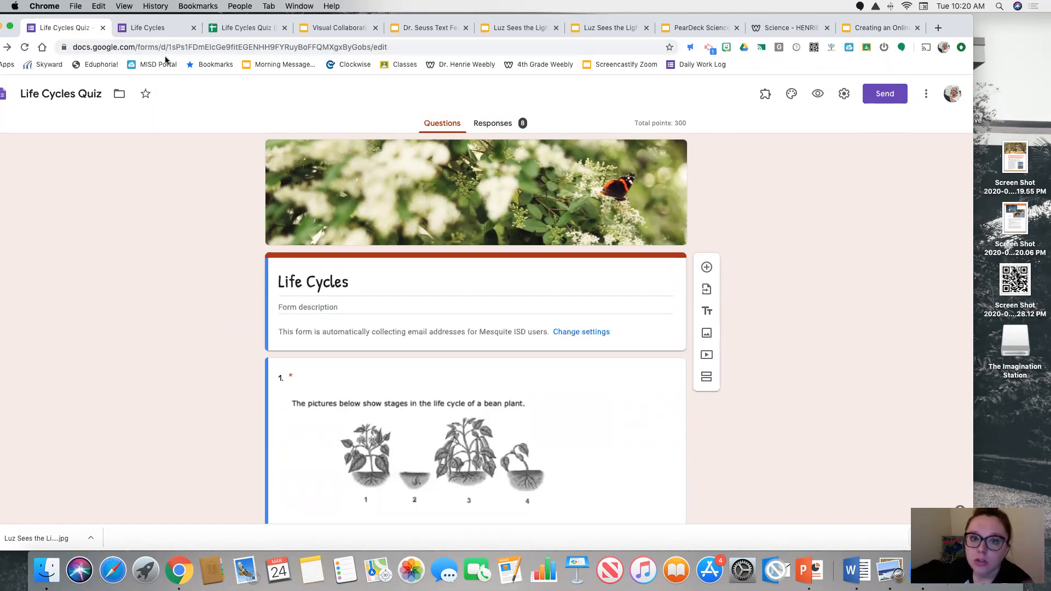
scroll(278, 164, down, 5)
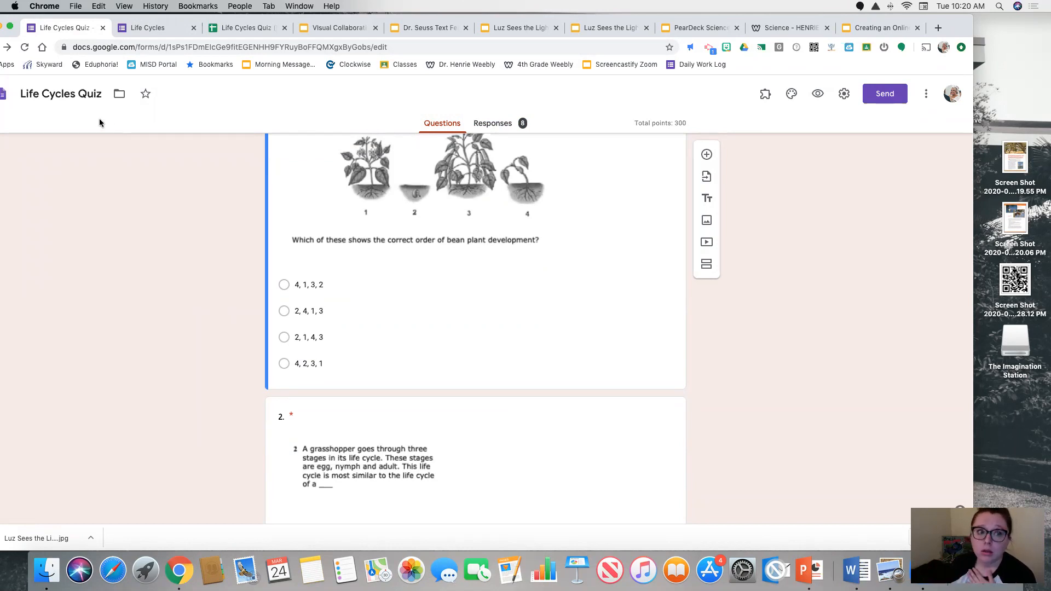
click(128, 29)
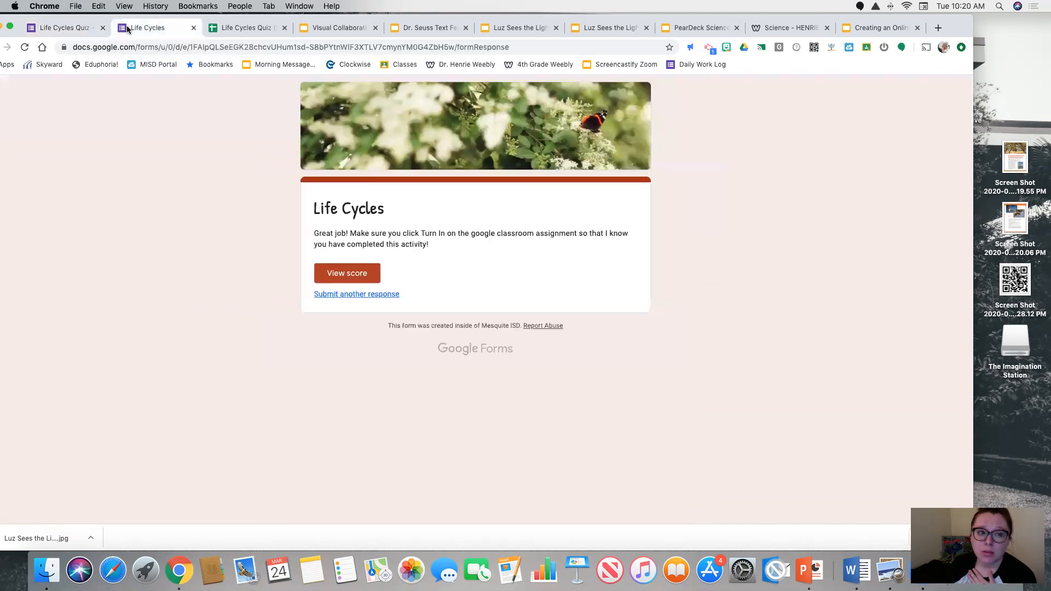
click(193, 28)
click(76, 30)
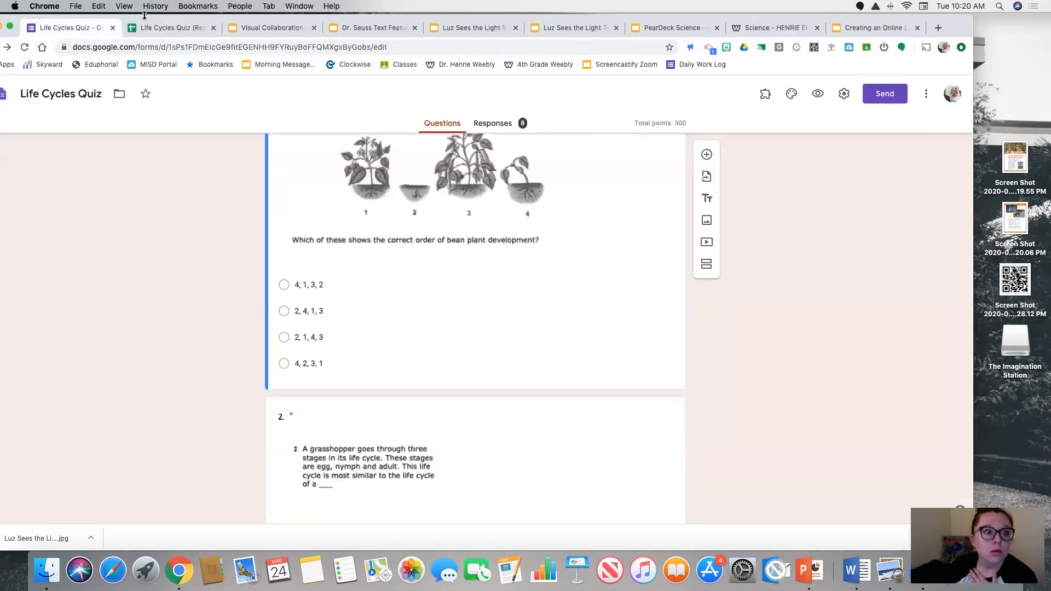
Go from the quiz to the Forms home page and open the Google Forms Examples form
drag(144, 17, 174, 20)
click(22, 48)
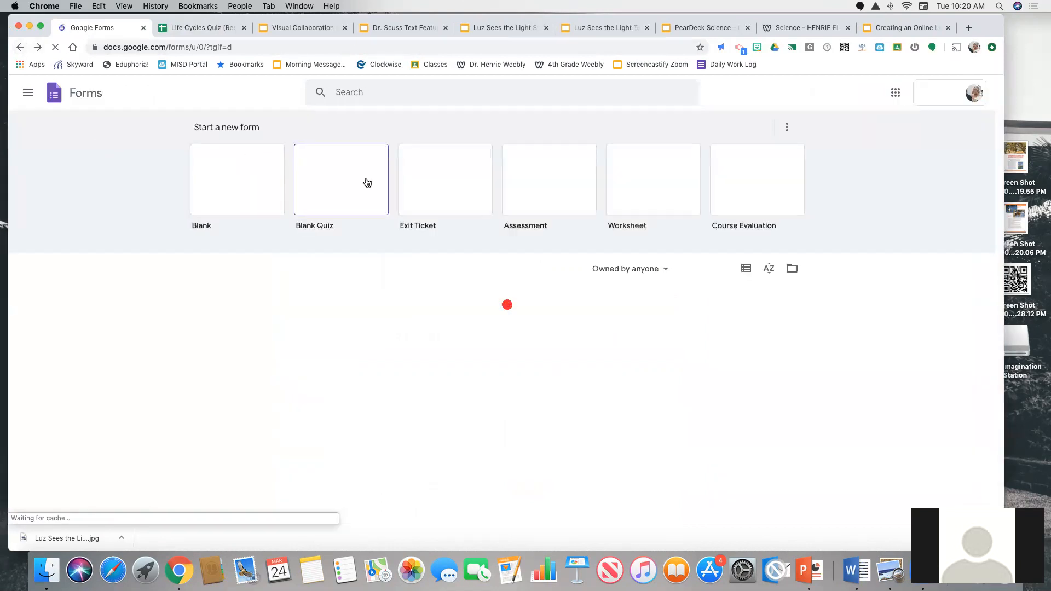
scroll(367, 183, down, 3)
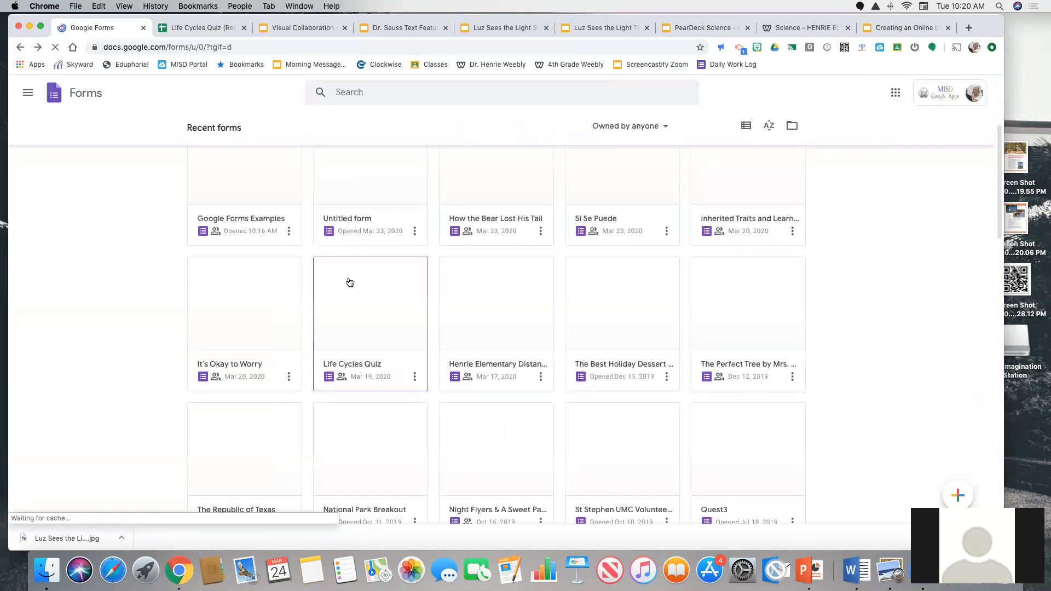
scroll(288, 305, up, 3)
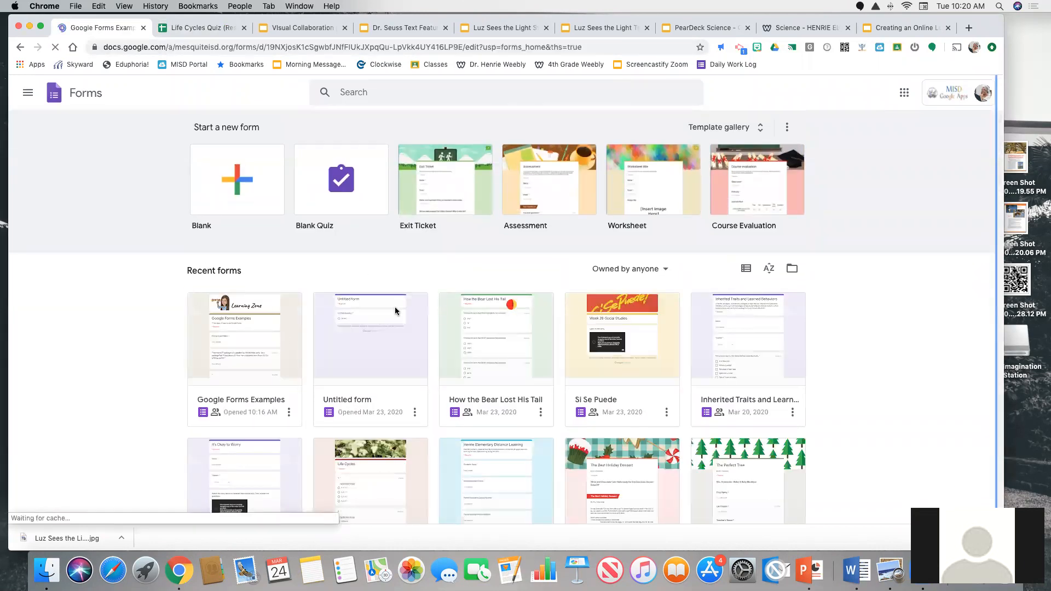
Examine the question types in the form, including the cupcake short-answer question, and open the answer key of "Write your response here."
scroll(270, 312, down, 3)
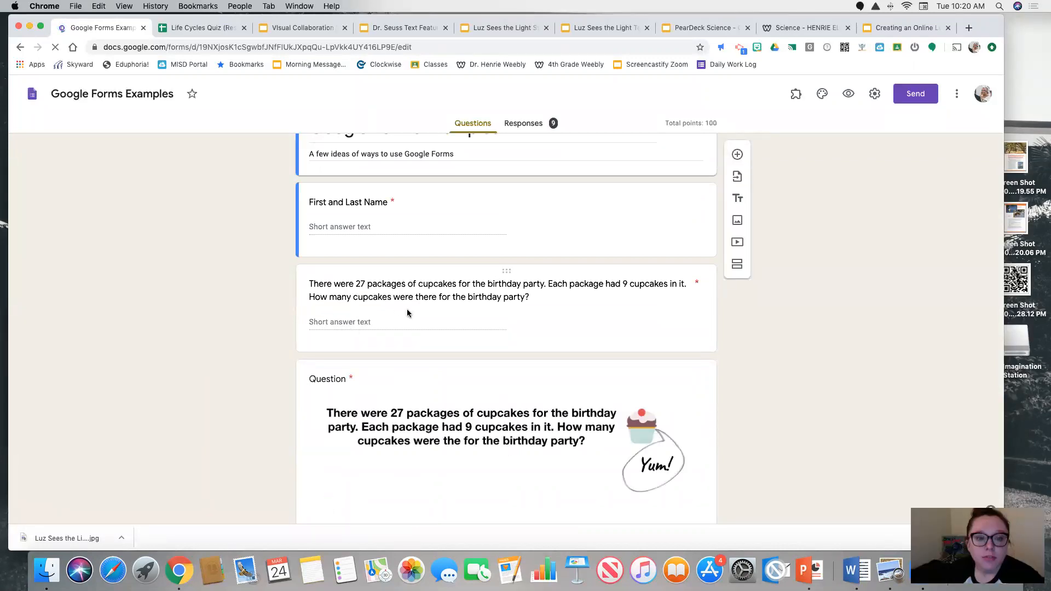
click(366, 321)
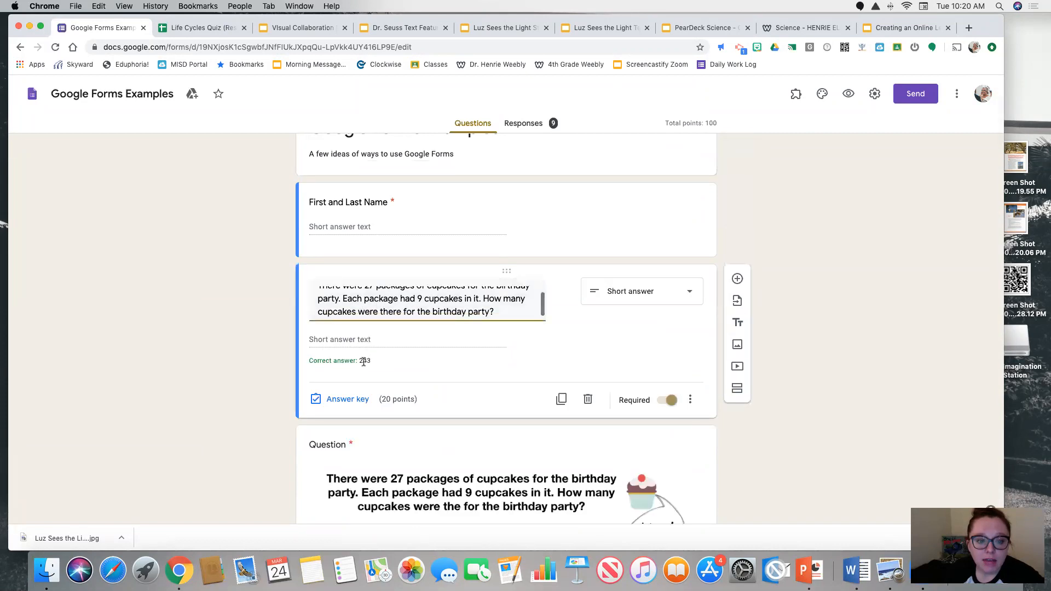
scroll(259, 356, down, 15)
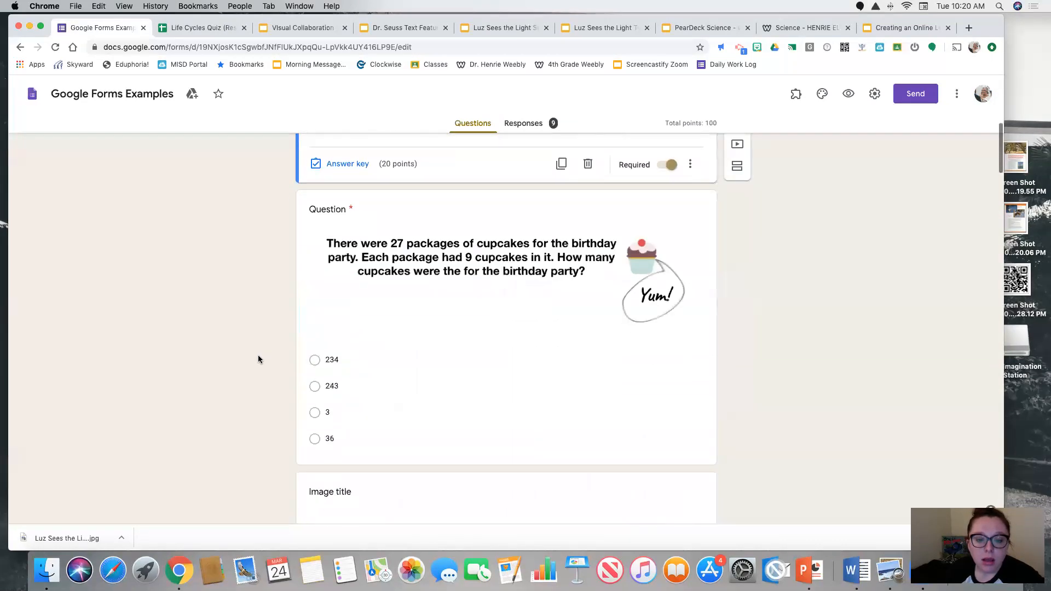
scroll(322, 313, down, 12)
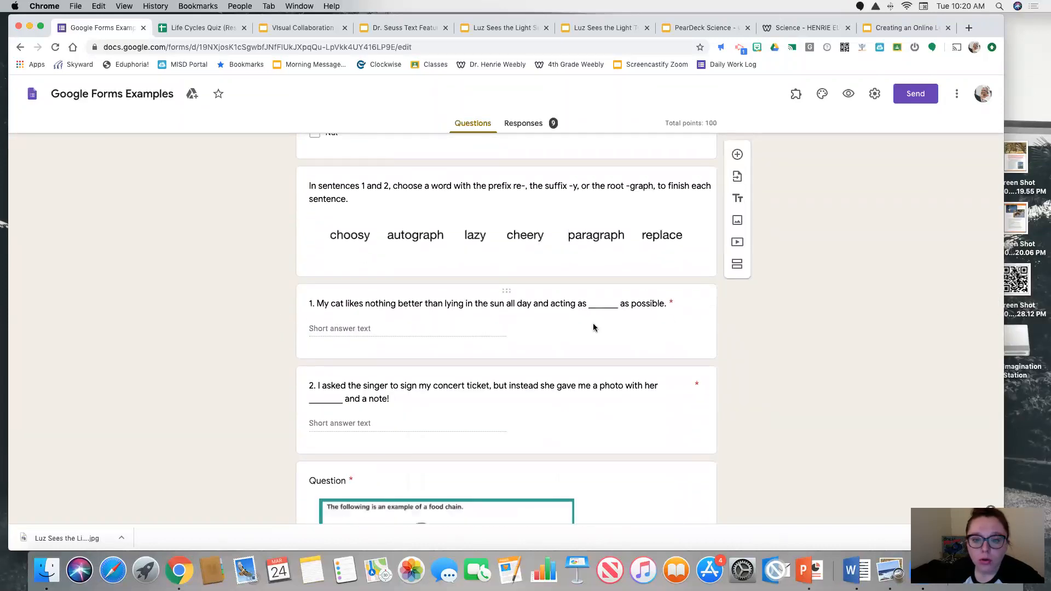
scroll(261, 394, down, 10)
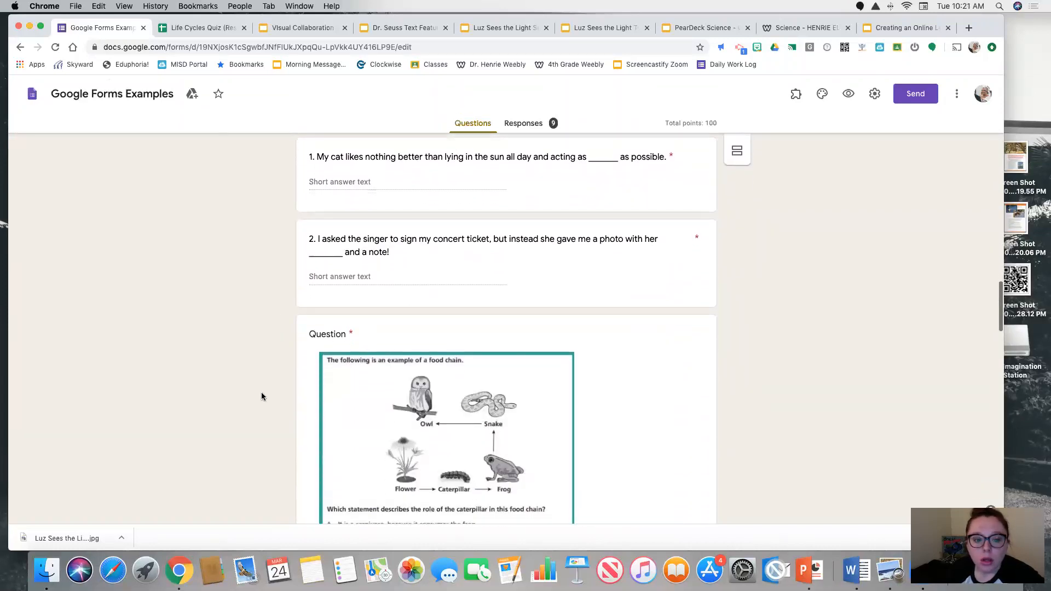
scroll(306, 350, down, 2)
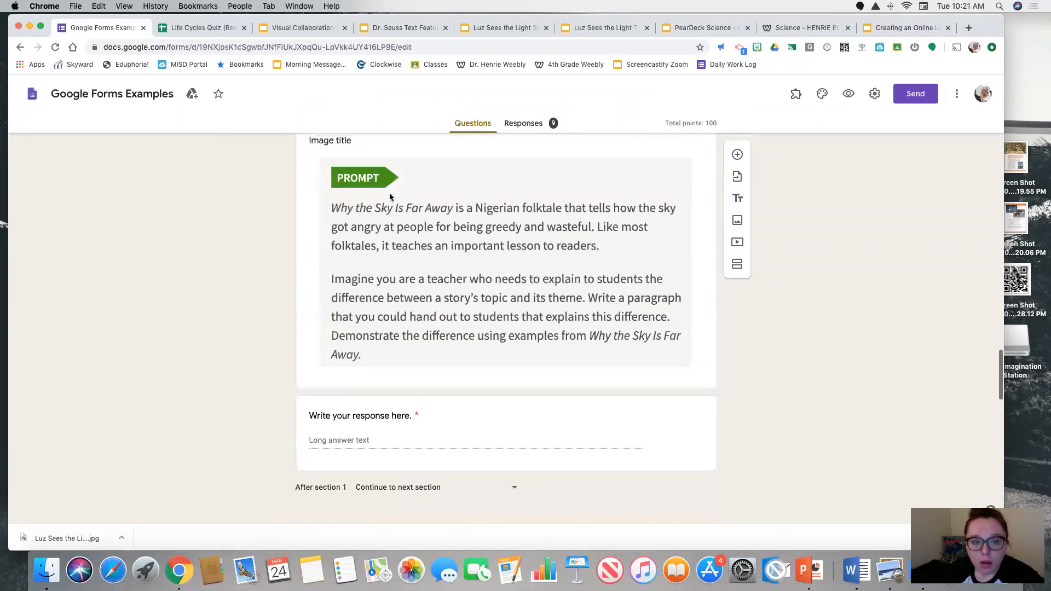
click(349, 450)
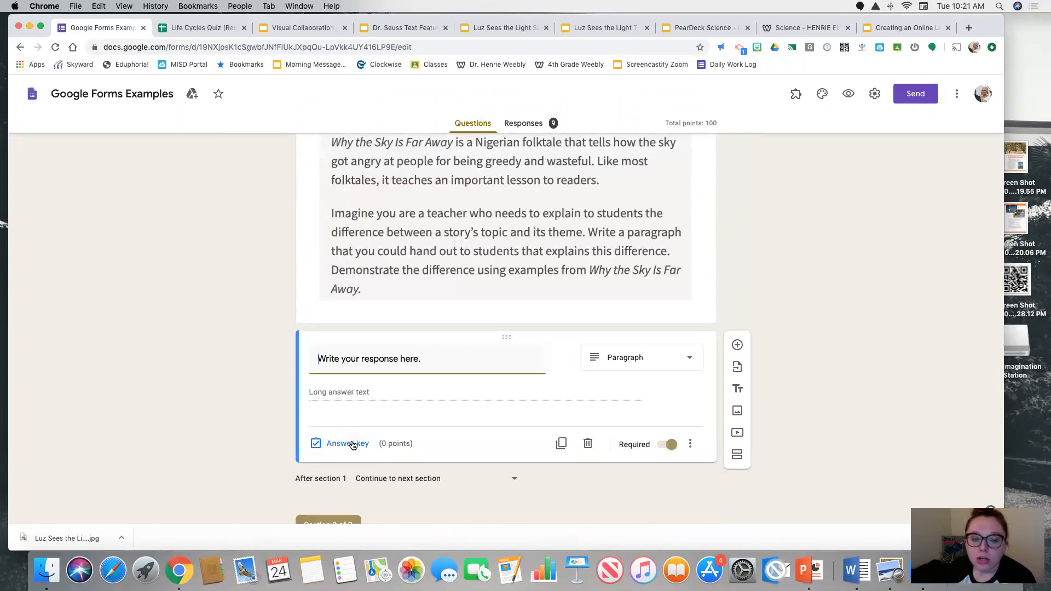
click(353, 443)
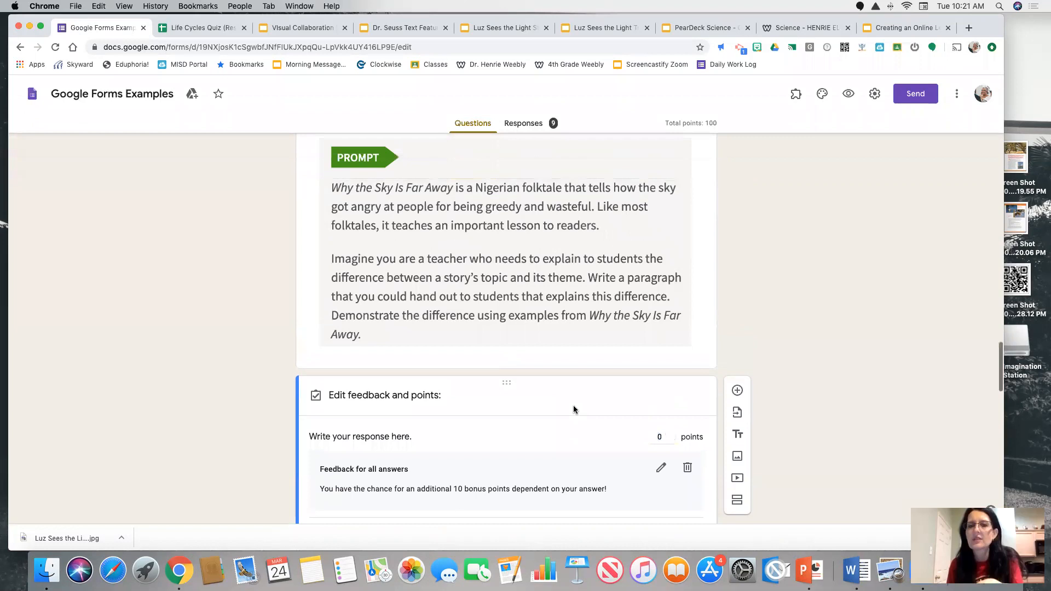
Look over the short e word checkboxes, the sentence-completion questions and the Reading Time! section
scroll(573, 411, up, 15)
scroll(573, 408, up, 10)
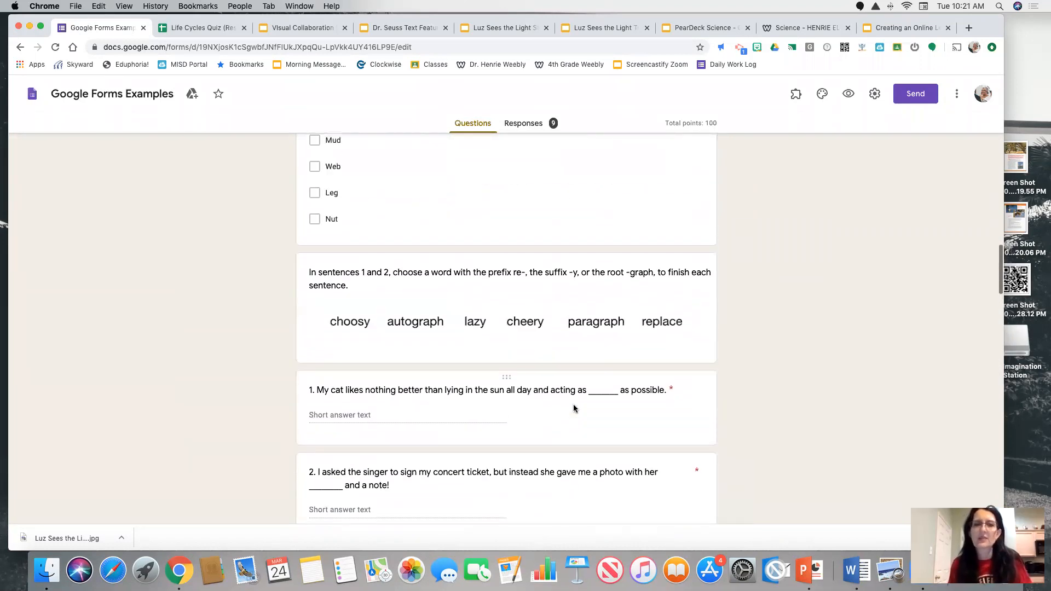
scroll(538, 398, down, 20)
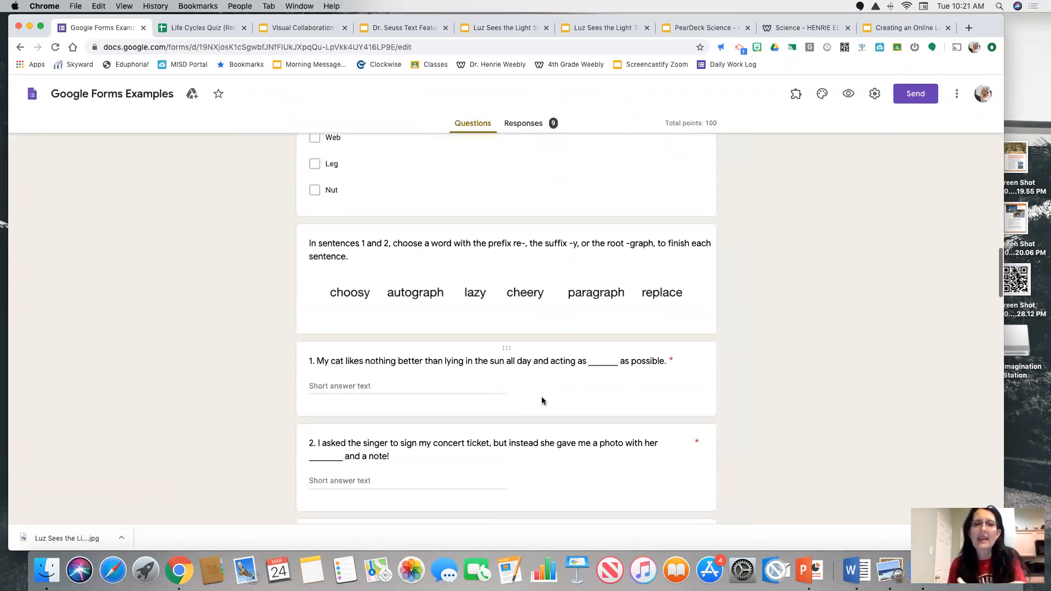
scroll(542, 398, up, 20)
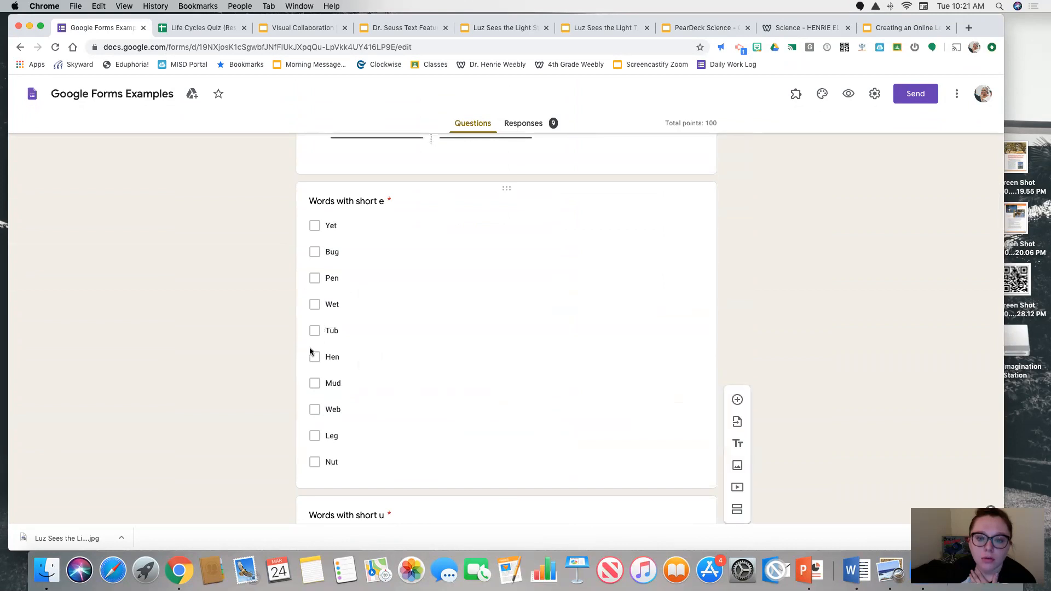
scroll(287, 359, down, 20)
scroll(286, 369, down, 2)
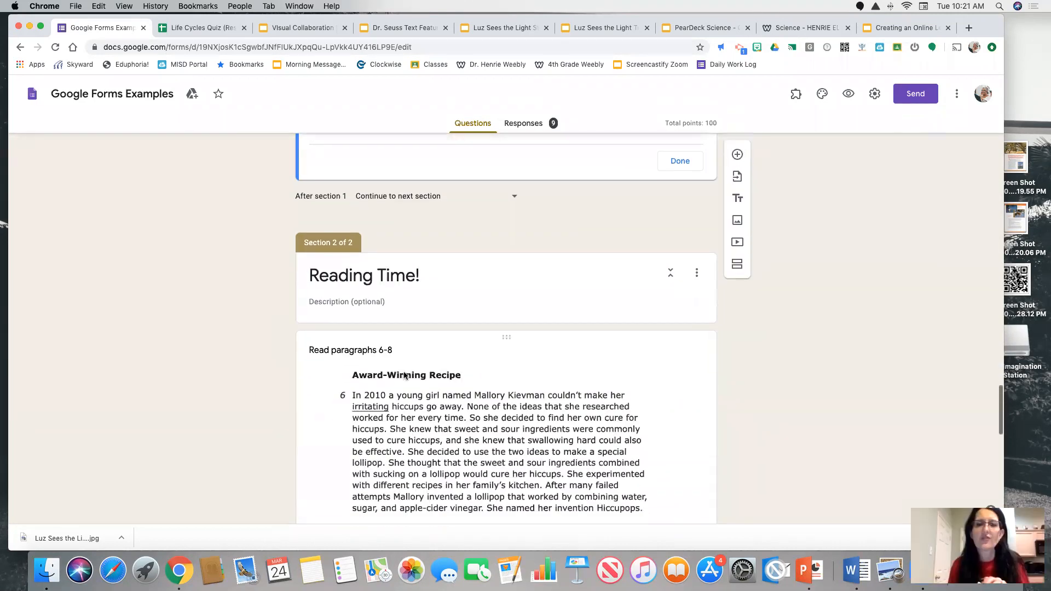
Add a checkboxes question titled "Check things you are doing while at home" at the end of section 1
scroll(700, 272, up, 3)
click(736, 158)
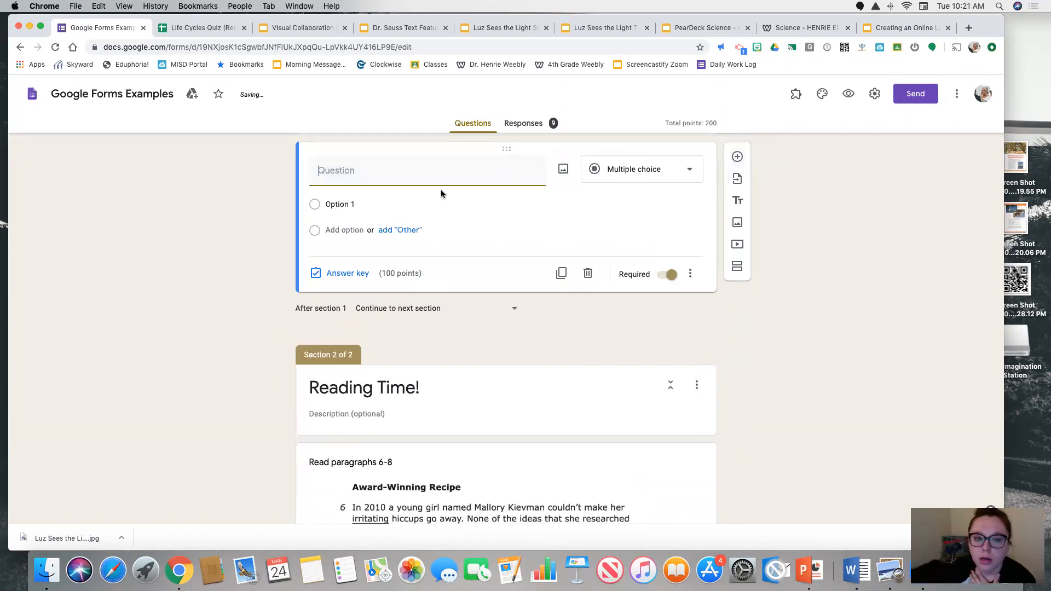
text(Check things you are doing for break)
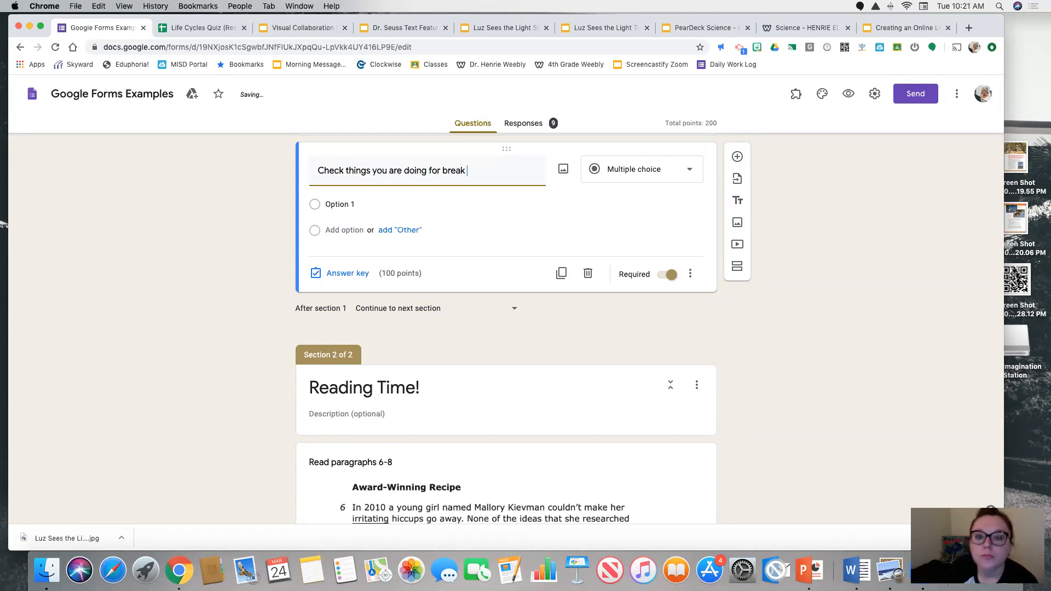
key(BackSpace)
key(BackSpace)
key(BackSpace)
key(BackSpace)
key(BackSpace)
key(BackSpace)
key(BackSpace)
key(BackSpace)
key(BackSpace)
key(BackSpace)
text(while at home)
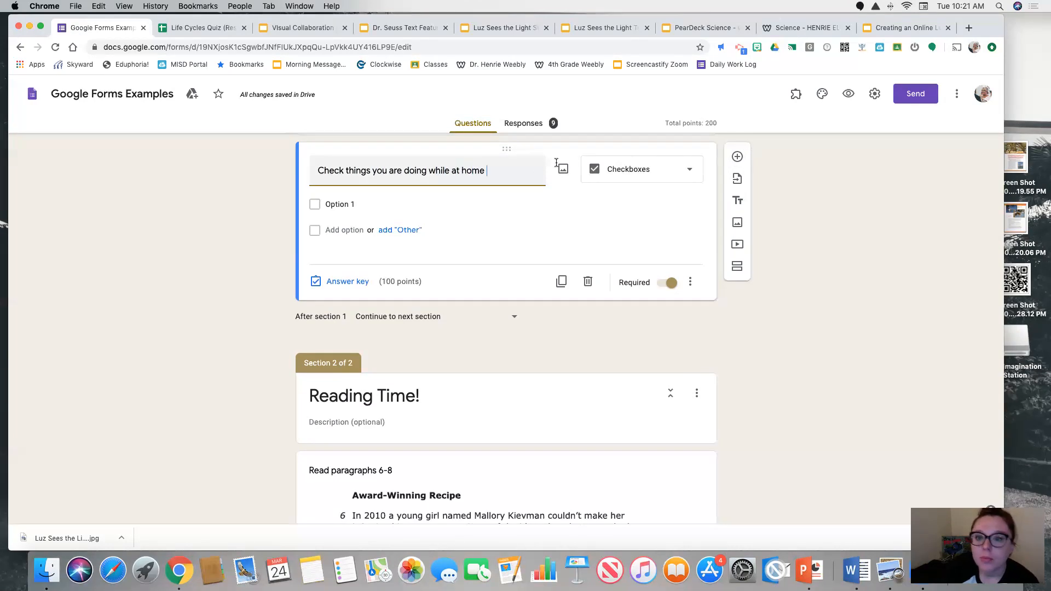
Enter "reading" and "writing" as the first two options of the new checkboxes question and add a third option
click(416, 203)
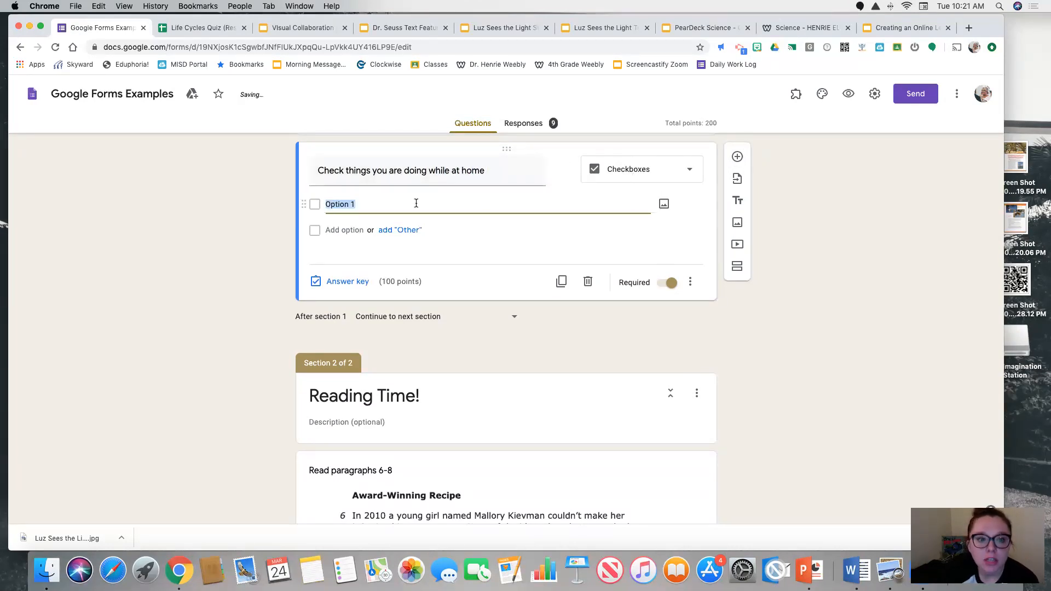
text(reading)
key(Return)
text(writing)
key(Return)
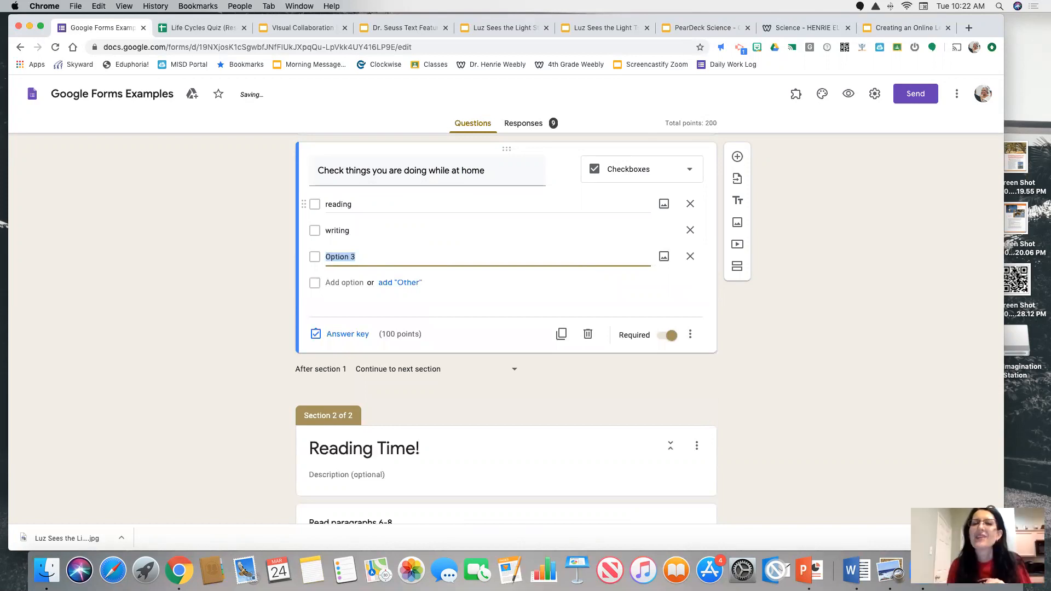
Clear the option texts of the new checkboxes question and delete the whole question from the form
key(BackSpace)
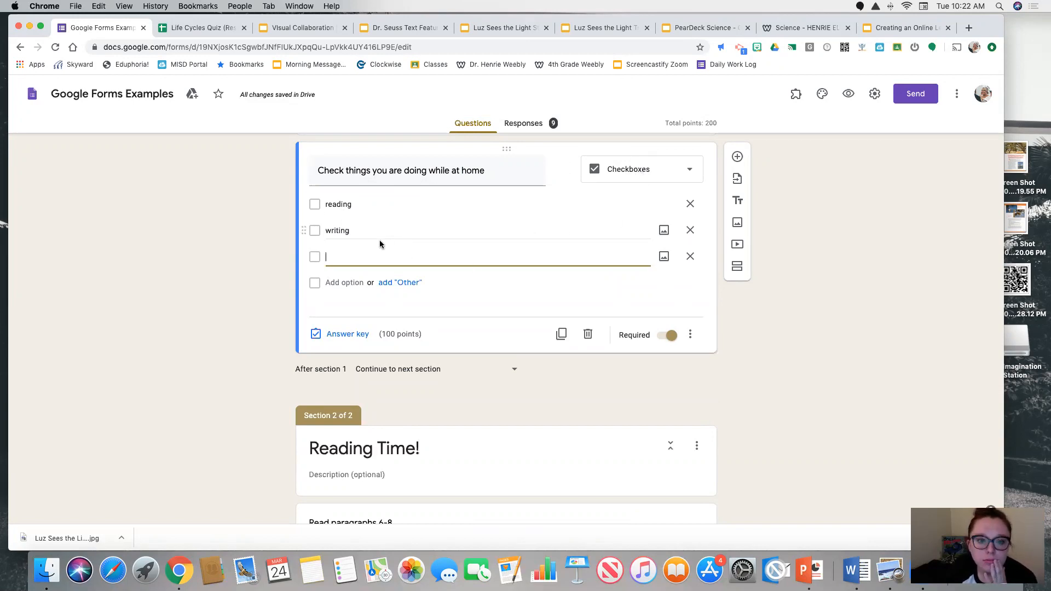
double_click(359, 230)
key(BackSpace)
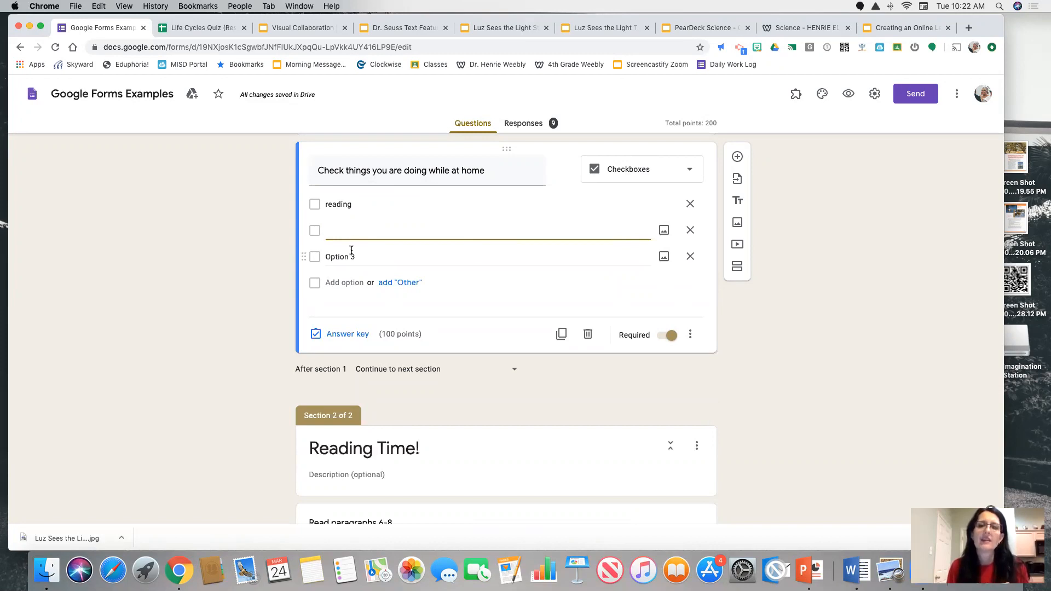
click(352, 254)
double_click(350, 204)
key(BackSpace)
click(588, 334)
scroll(542, 261, up, 20)
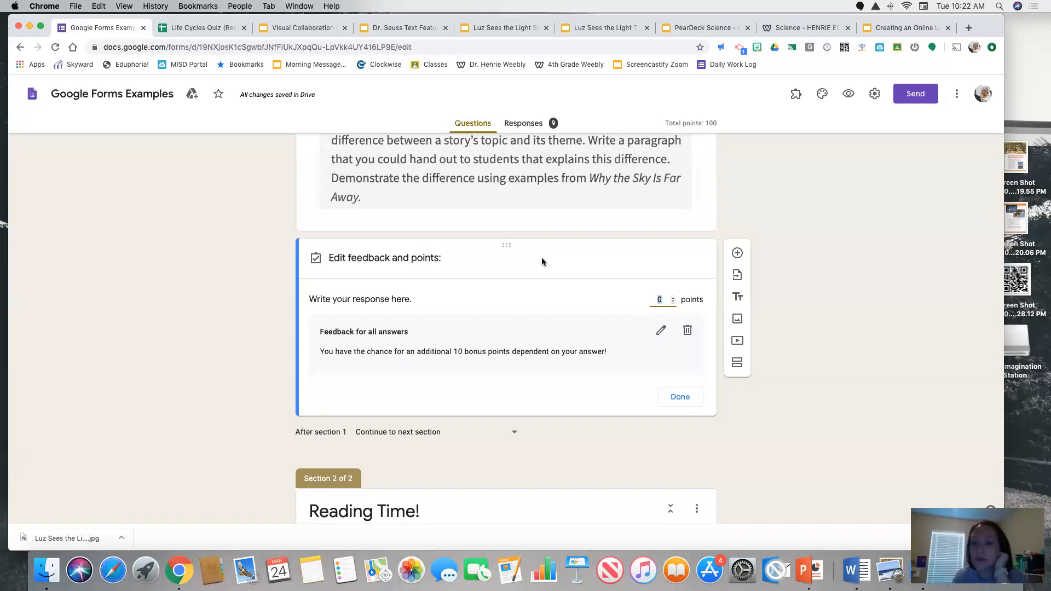
Look through the open PearDeck Science, Science and Luz Sees the Light pages, and check the last slides of Creating an Online Lesson
click(722, 27)
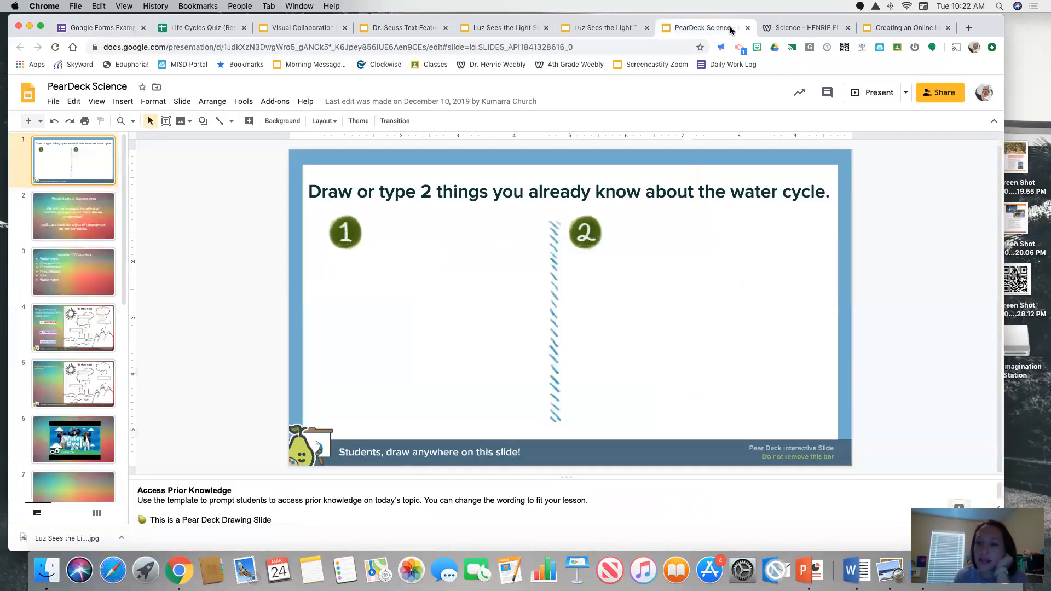
click(803, 29)
click(886, 27)
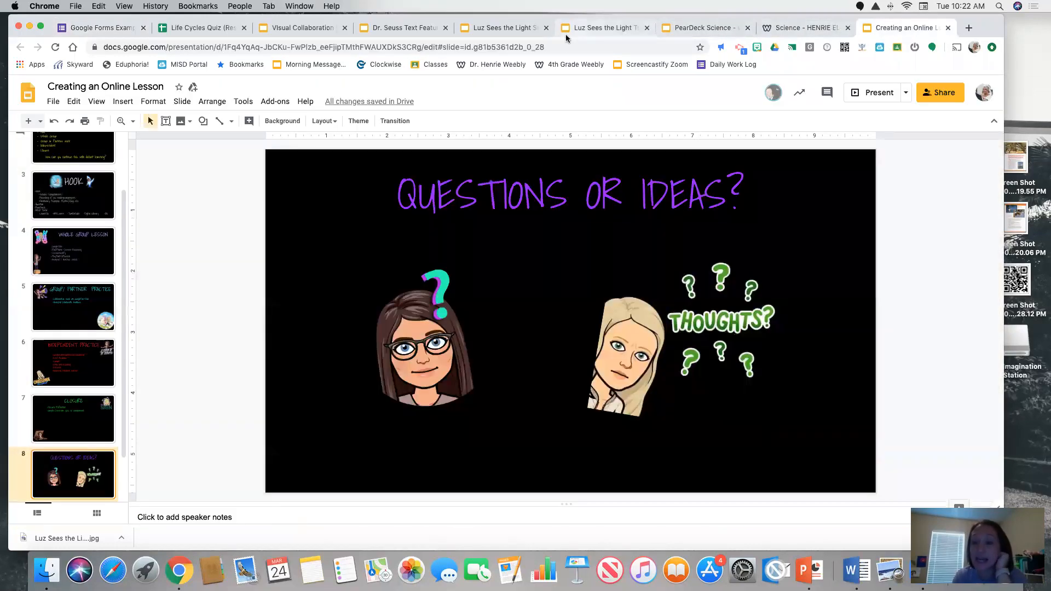
click(603, 28)
click(501, 28)
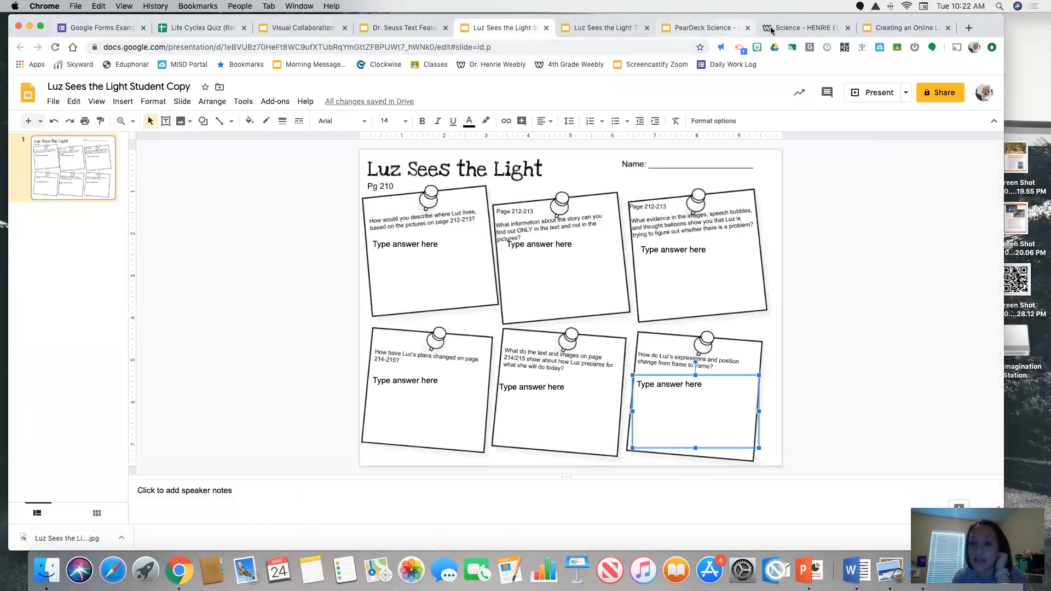
click(909, 28)
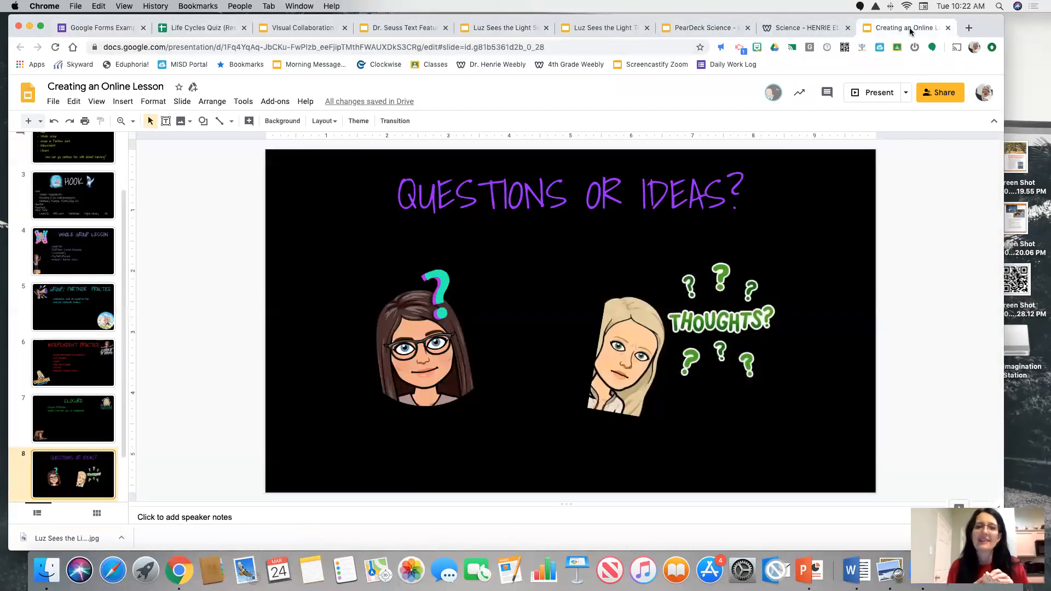
scroll(70, 369, down, 2)
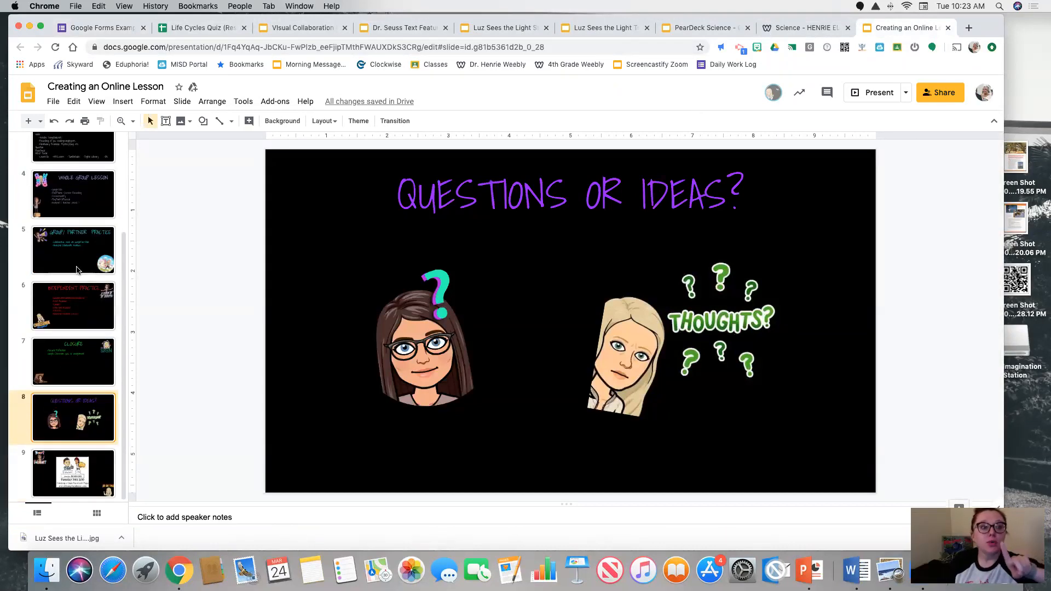
View the Visual Collaboration Project, close the Luz Sees the Light Teacher Copy, and go from the Student Copy to the Slides home page
click(277, 27)
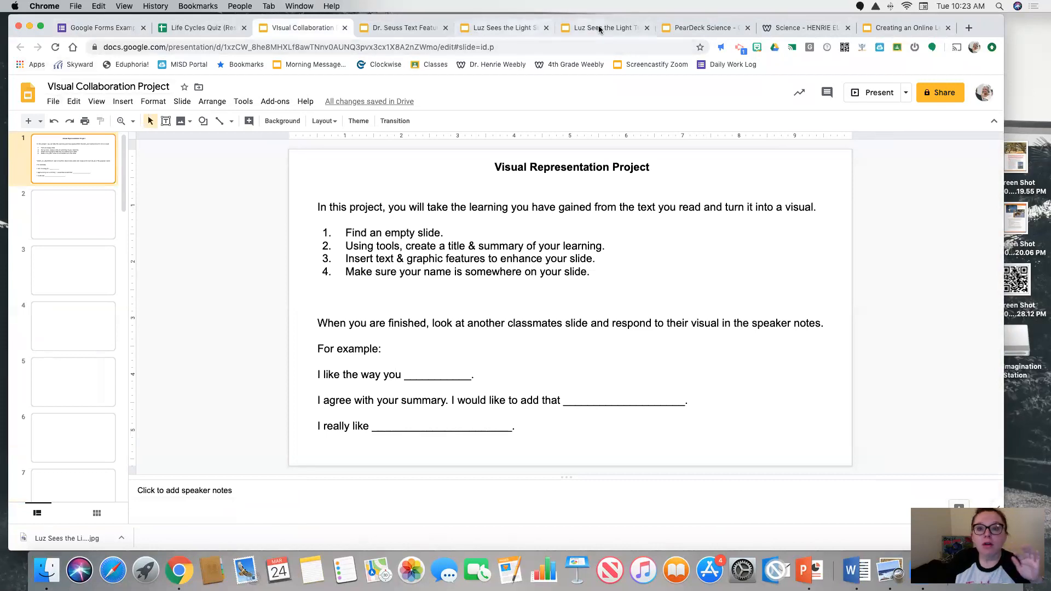
click(704, 29)
click(640, 31)
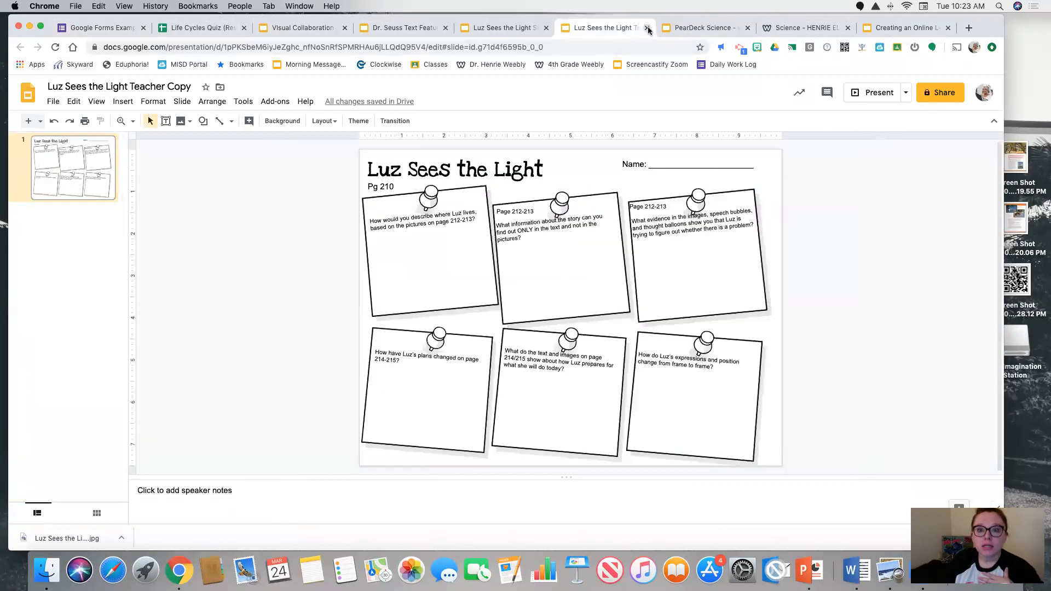
click(646, 28)
click(475, 33)
click(28, 93)
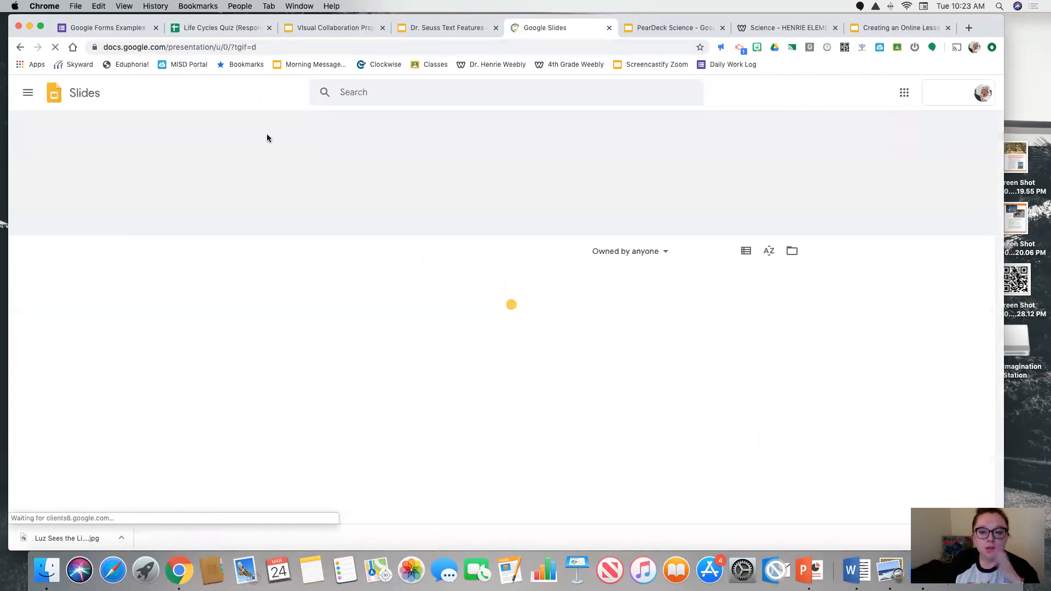